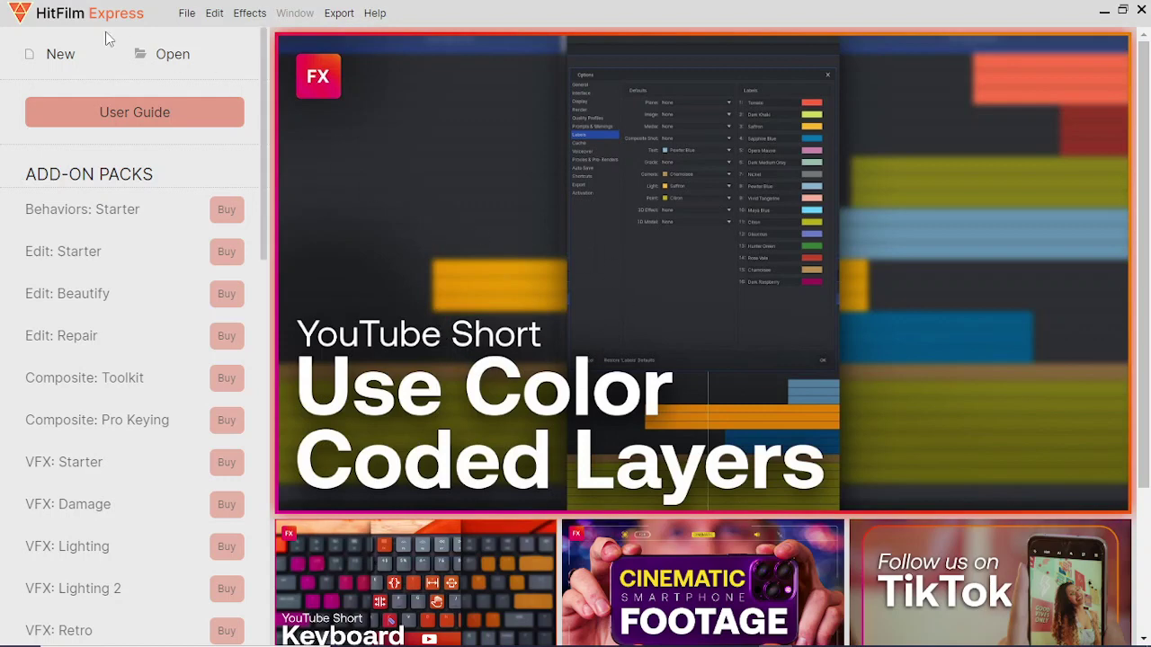
- Open the File menu to begin creating a new project
click(188, 20)
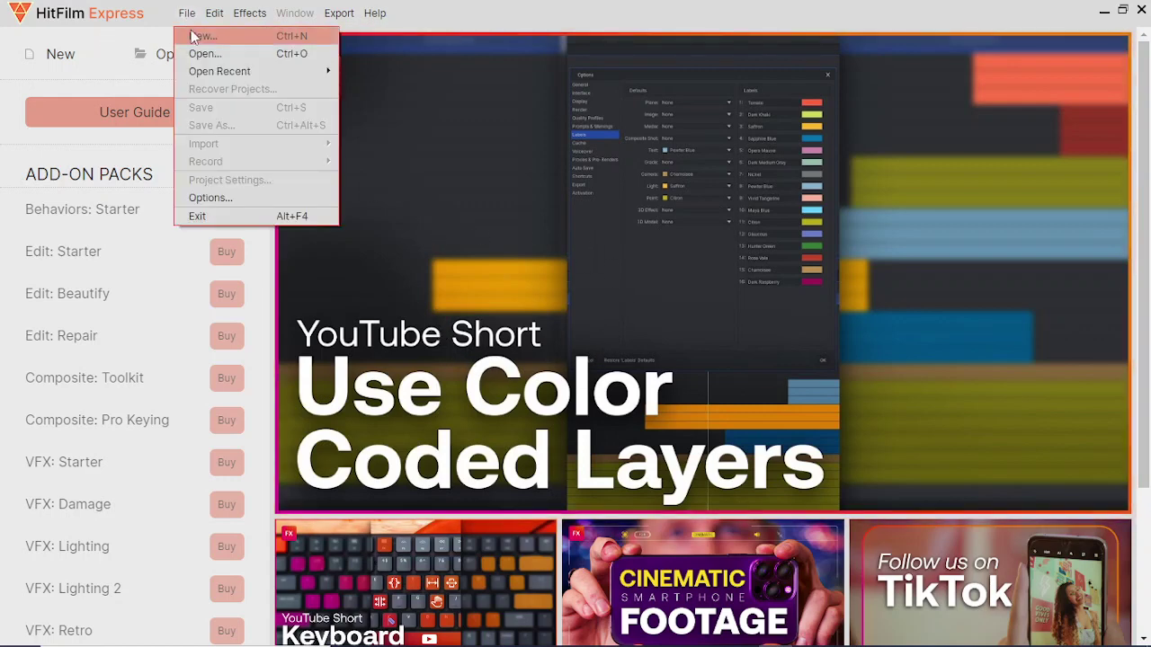
click(236, 45)
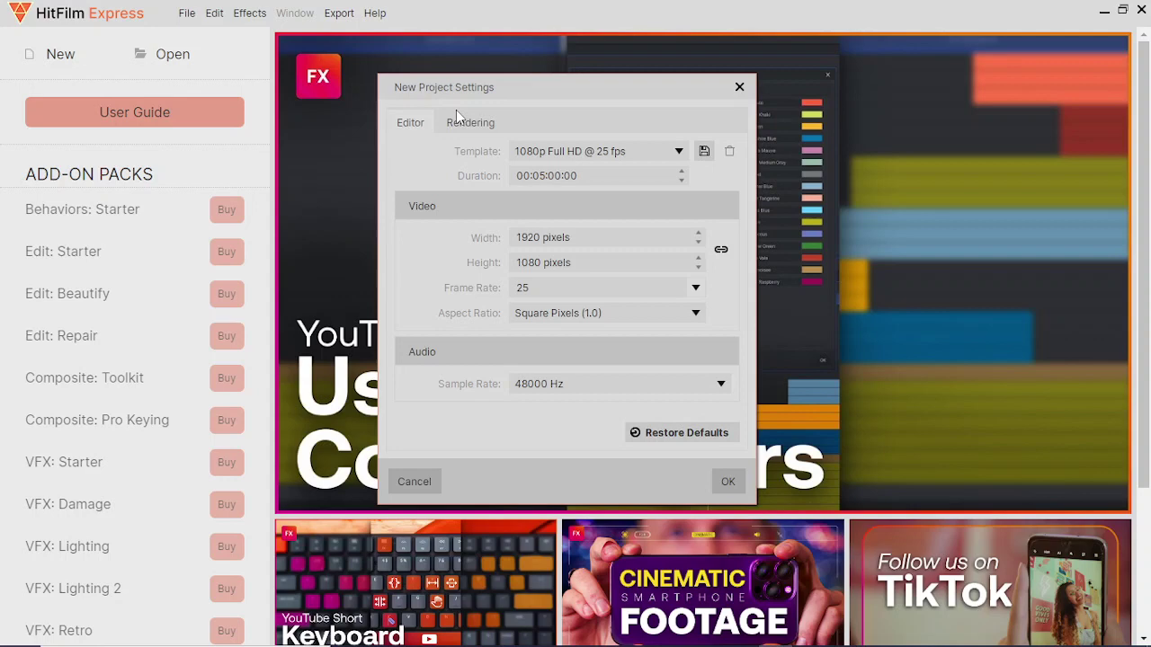
click(558, 153)
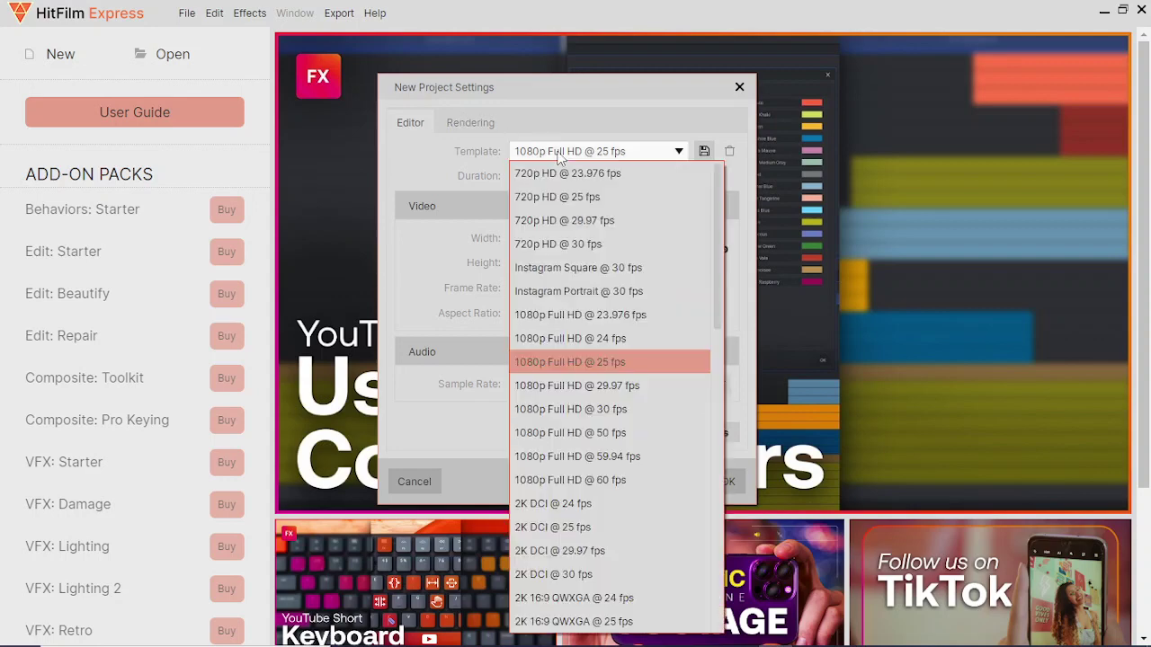
click(640, 362)
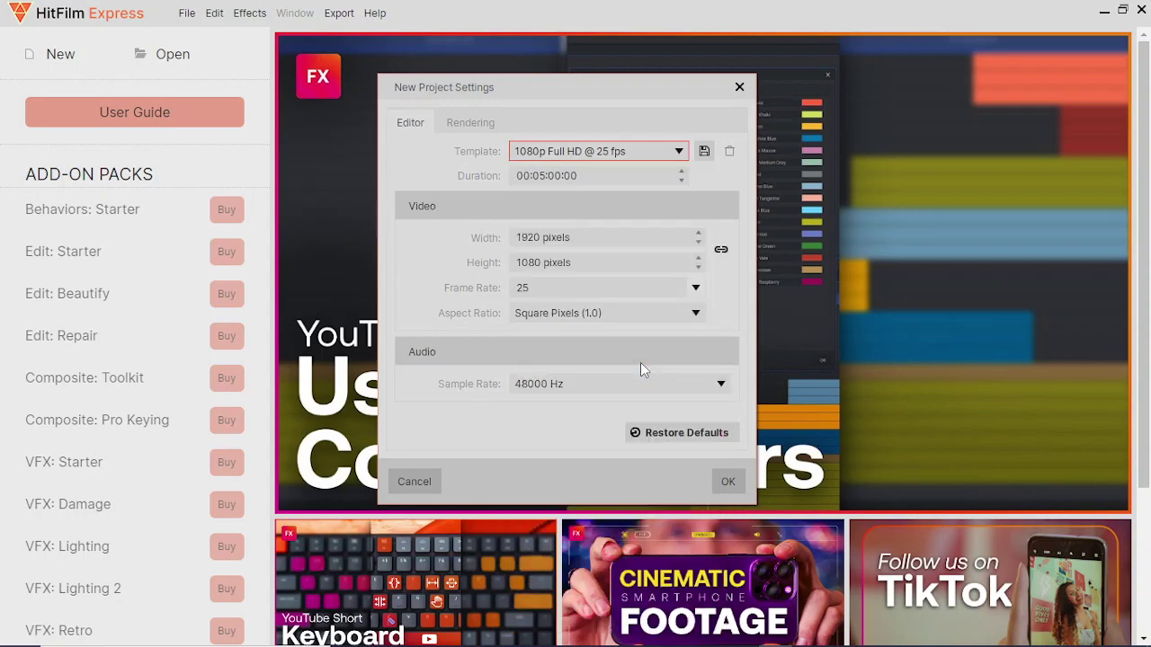
drag(532, 176, 676, 170)
click(681, 175)
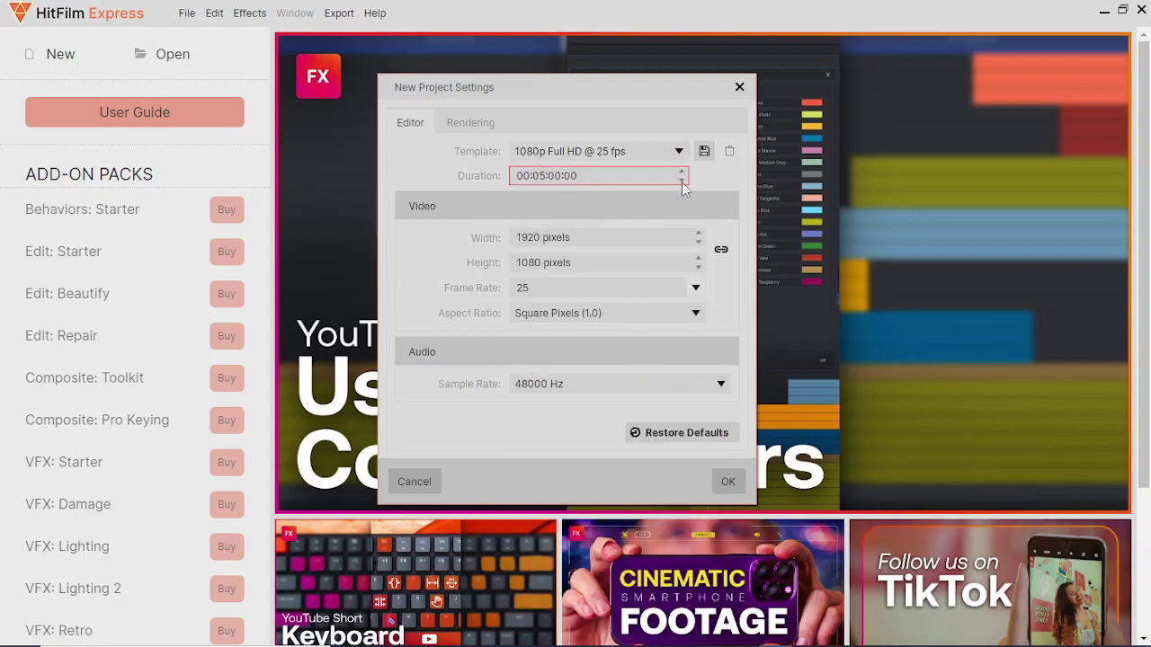
click(602, 176)
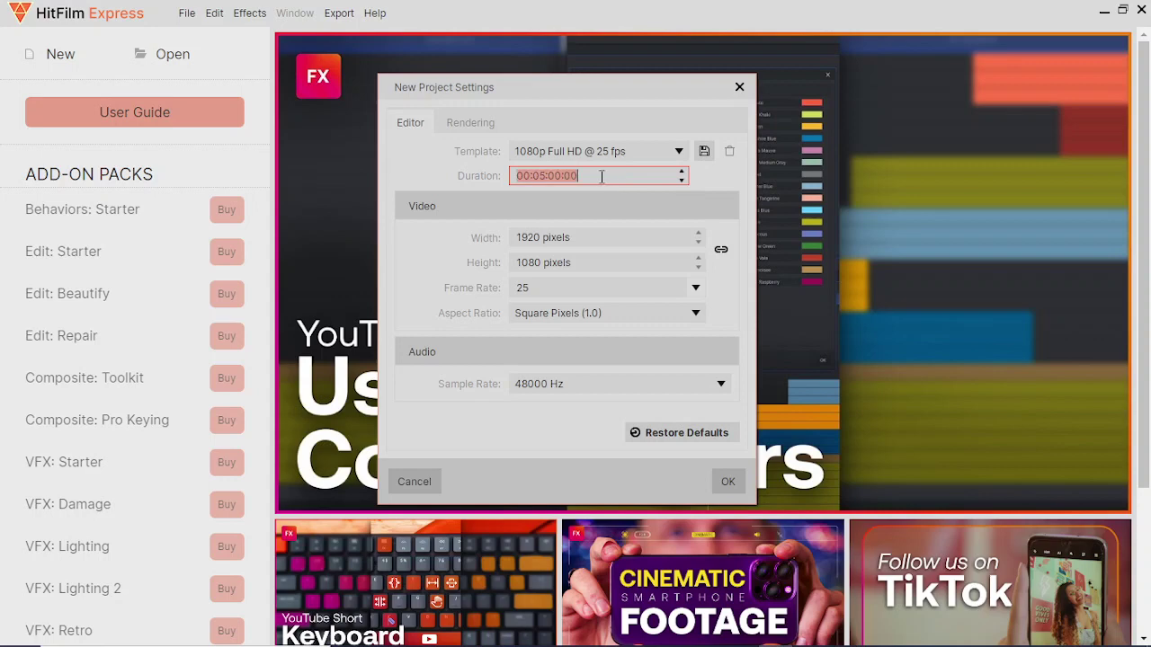
click(611, 176)
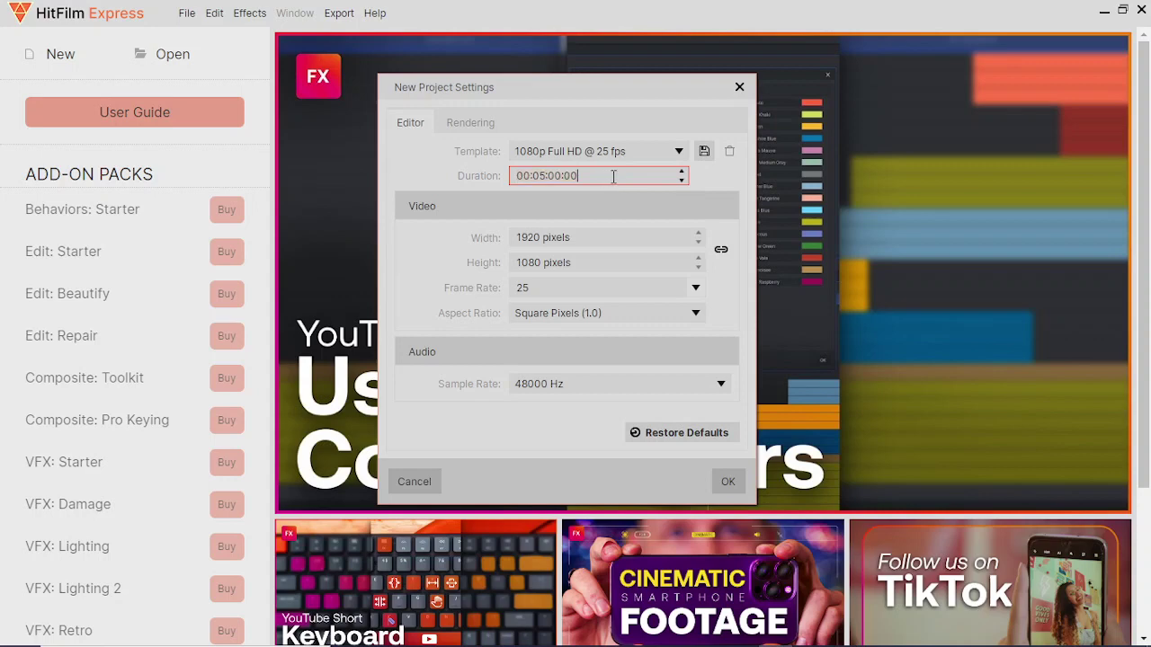
click(681, 182)
click(684, 171)
click(684, 170)
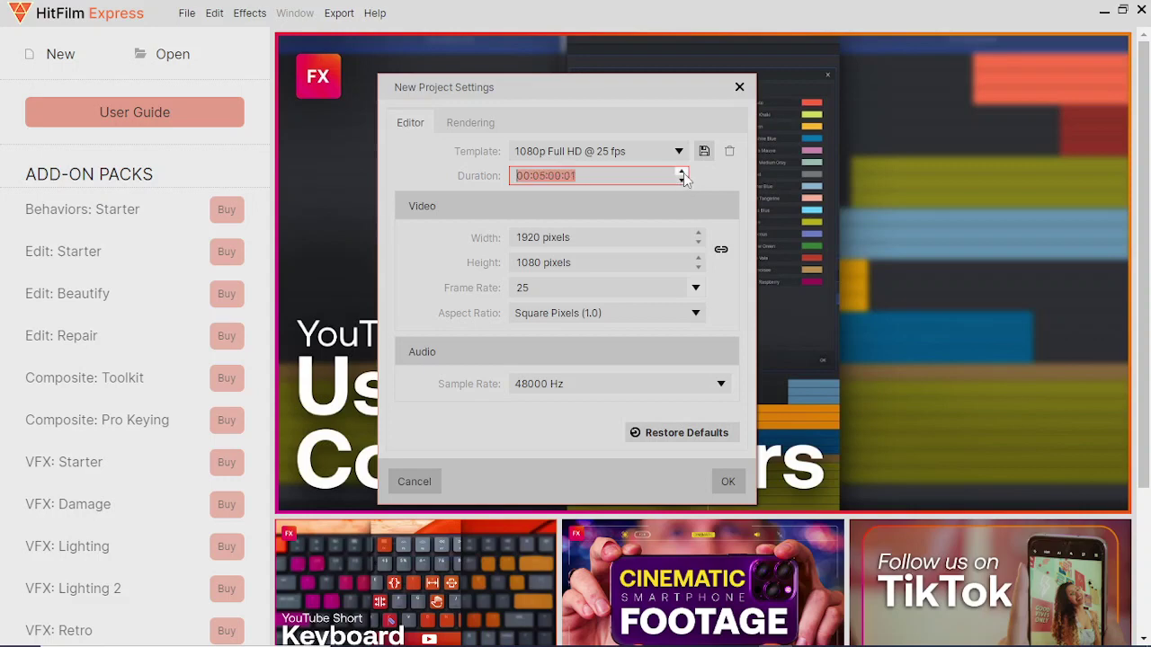
click(683, 183)
click(630, 178)
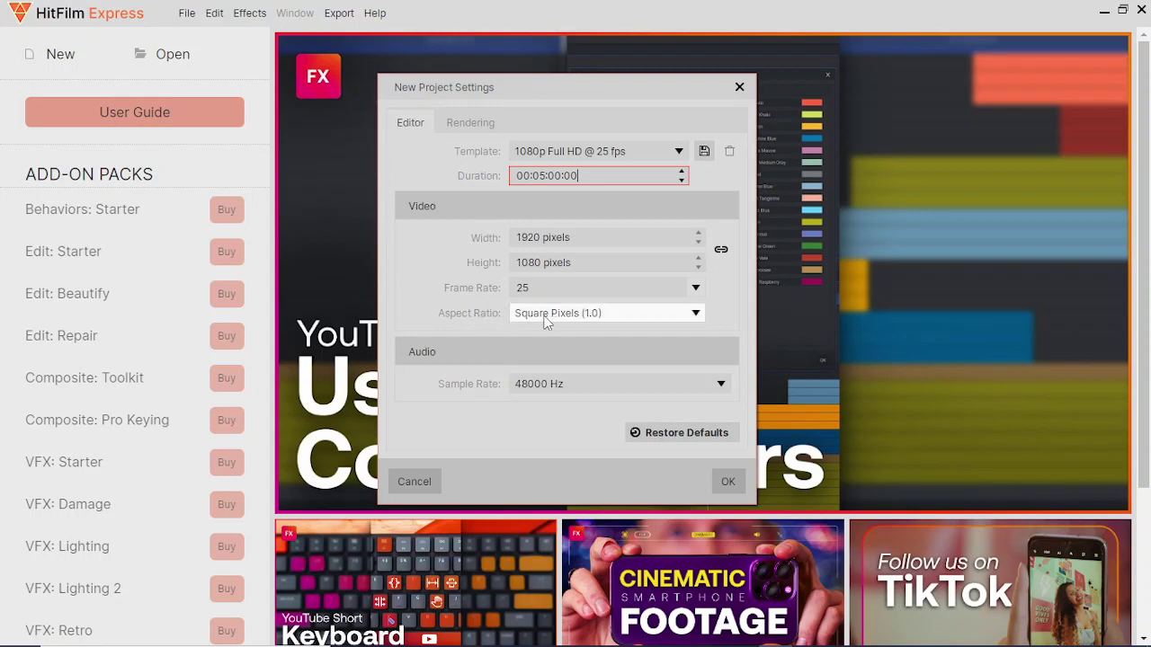
- Keep the aspect ratio at Square Pixels (1.0) and accept the new project settings
click(591, 326)
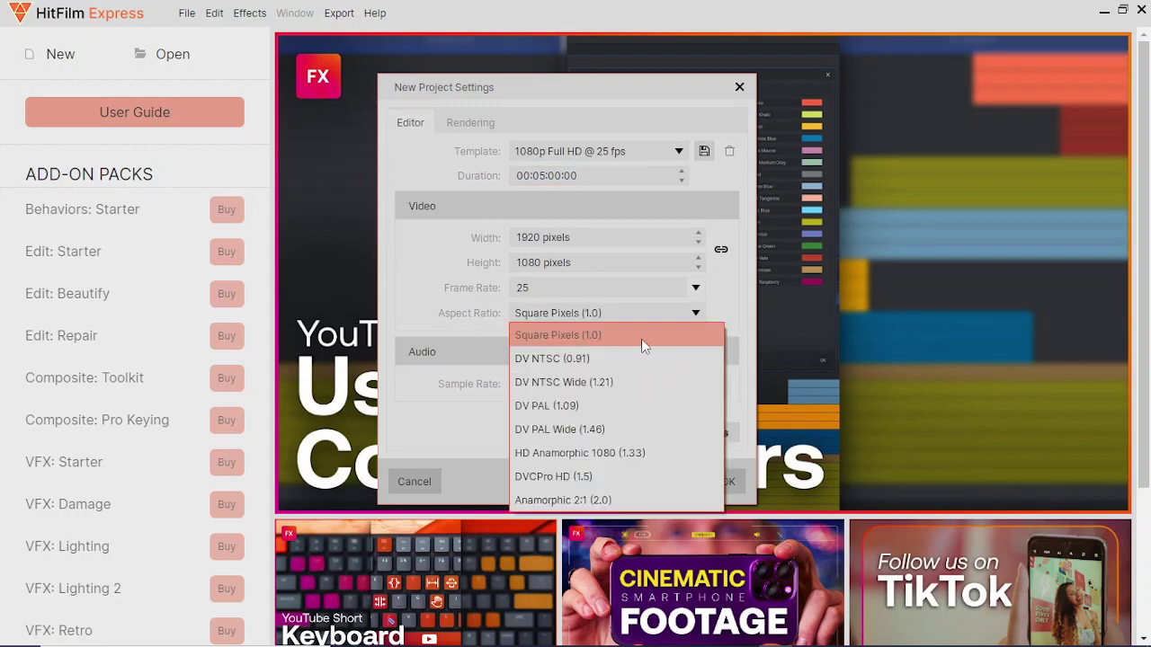
click(641, 338)
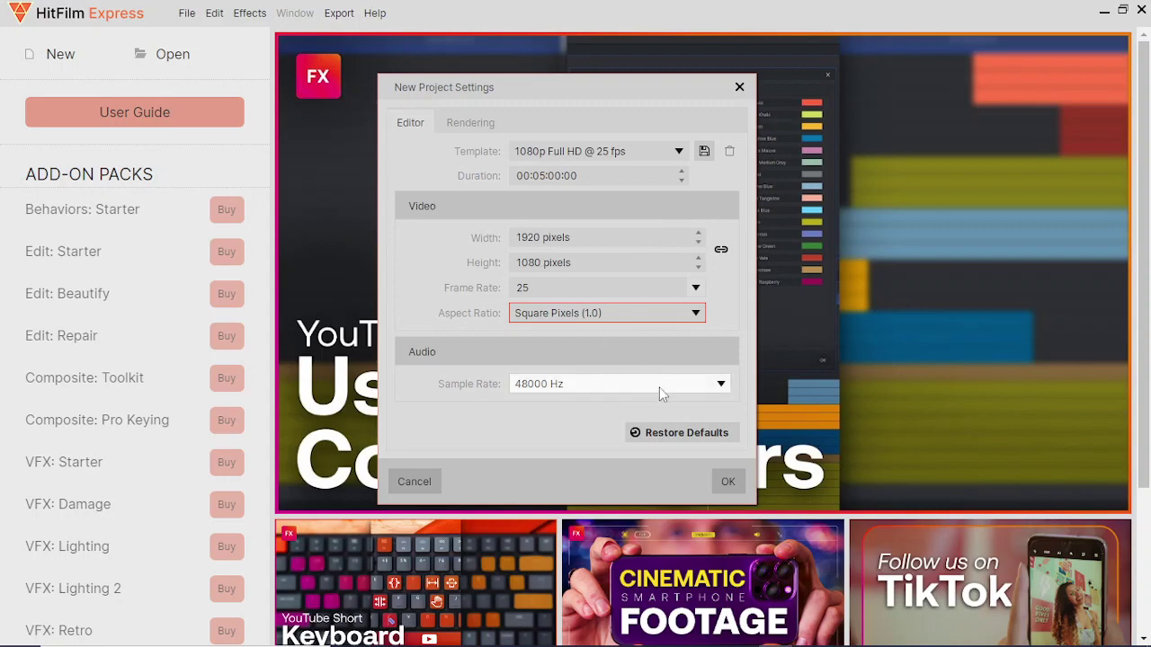
click(727, 483)
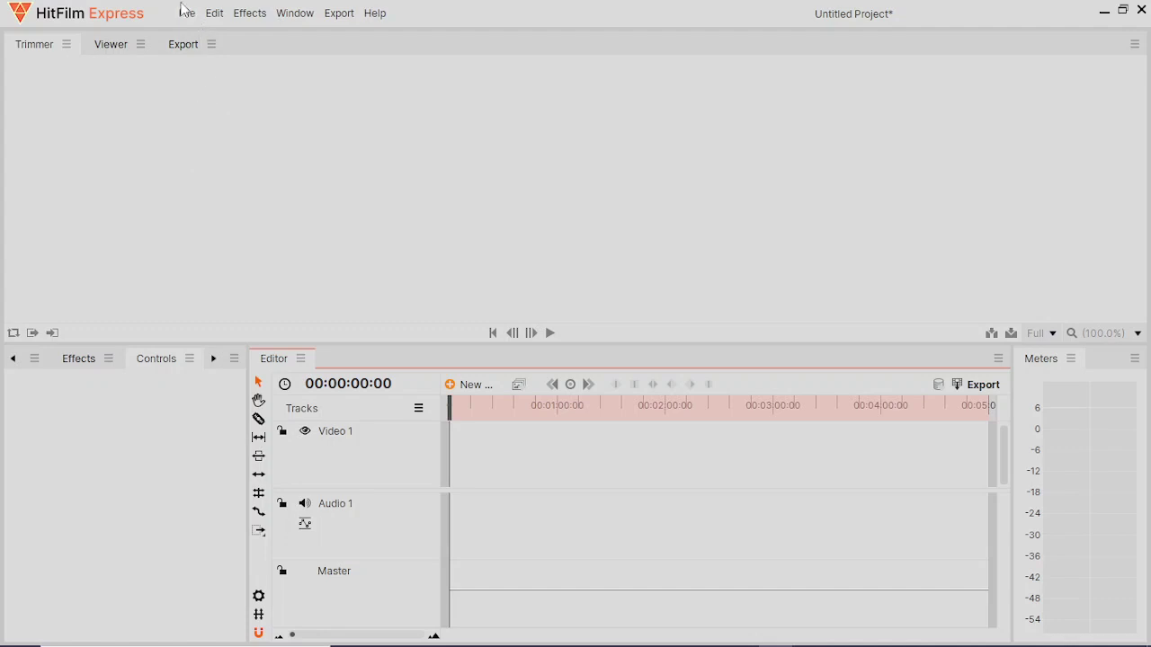
- Import 'Videobombing FAIL - BBC North West Tonight - 20-05-22.mp4' from Videos as media
click(187, 15)
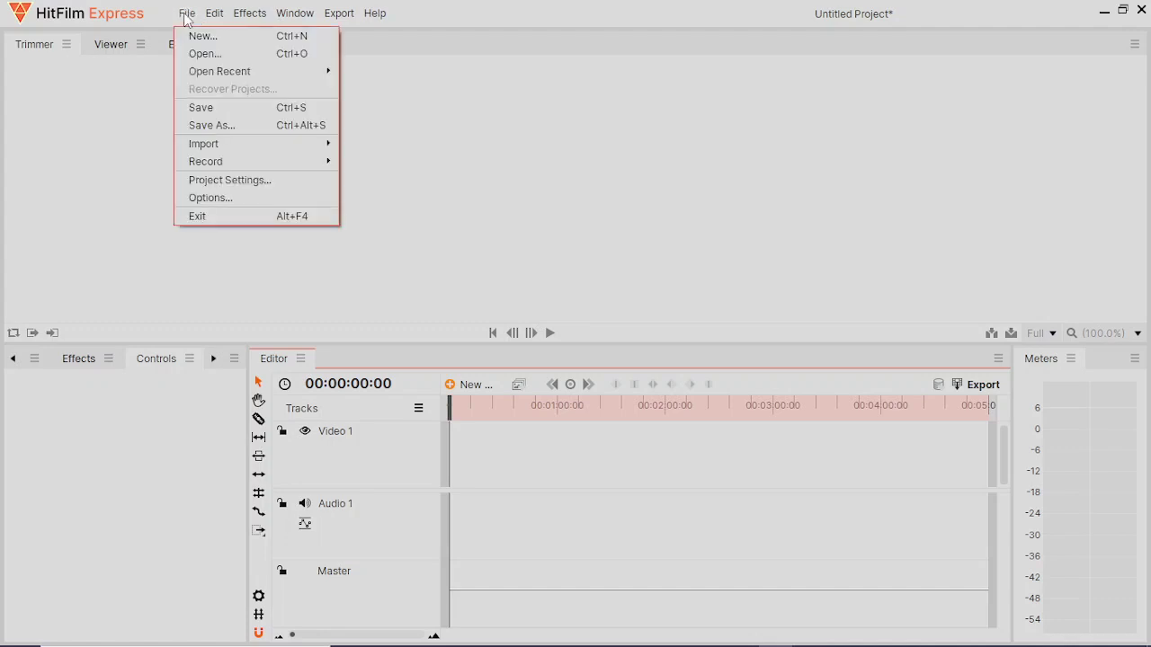
mouse_move(237, 153)
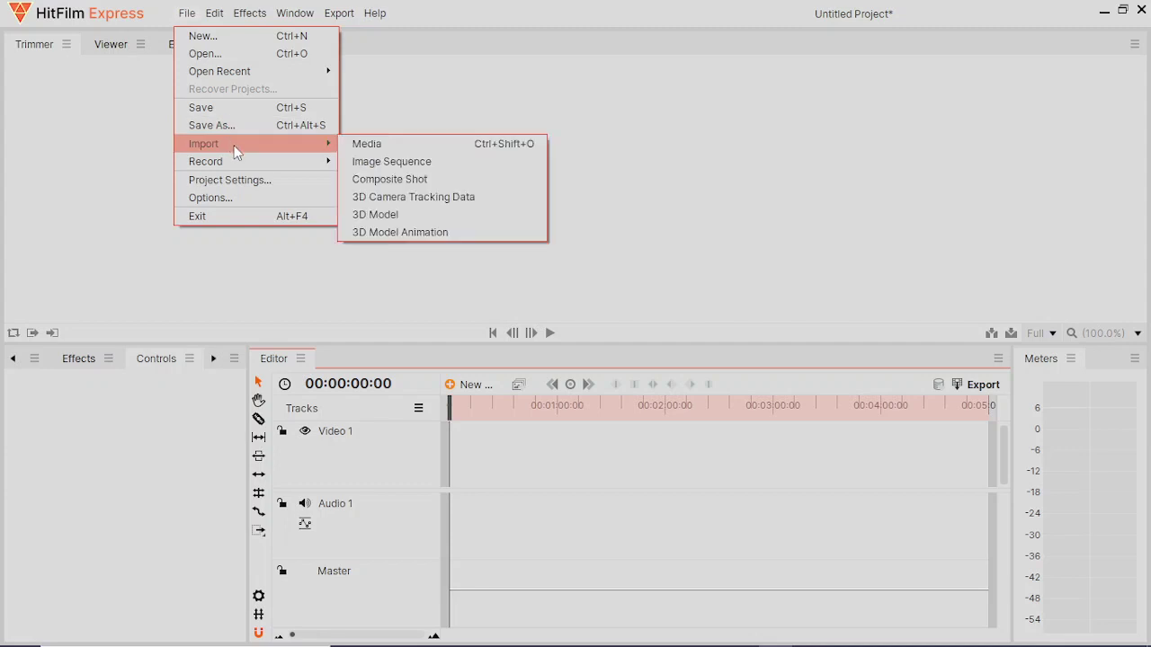
click(412, 145)
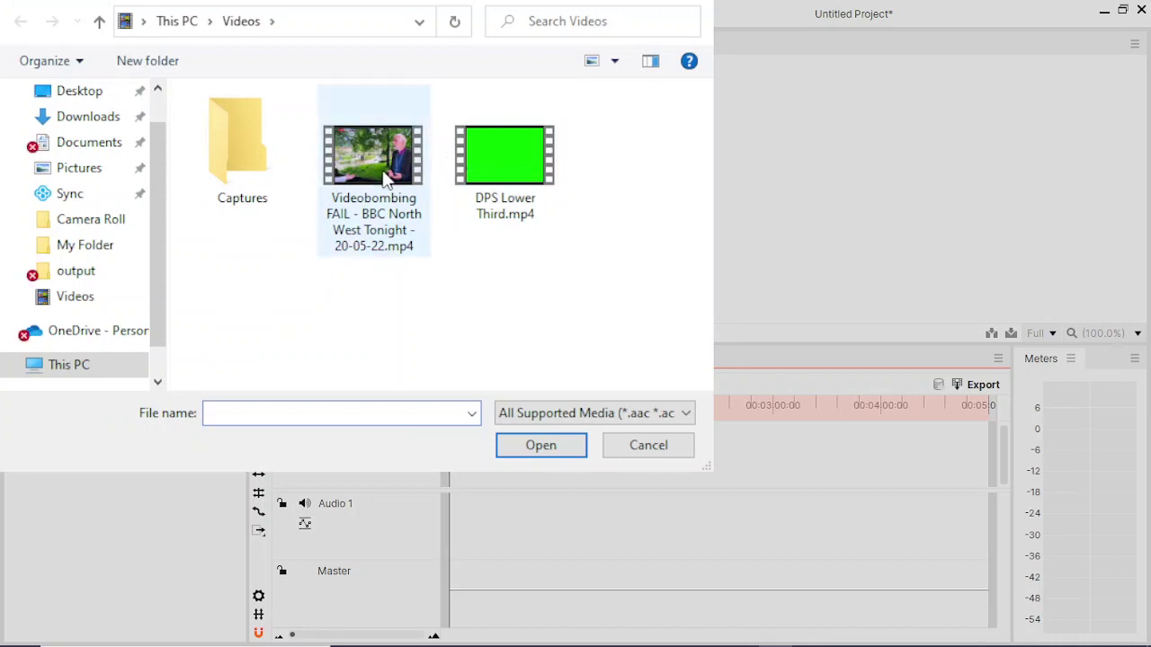
click(385, 180)
double_click(385, 180)
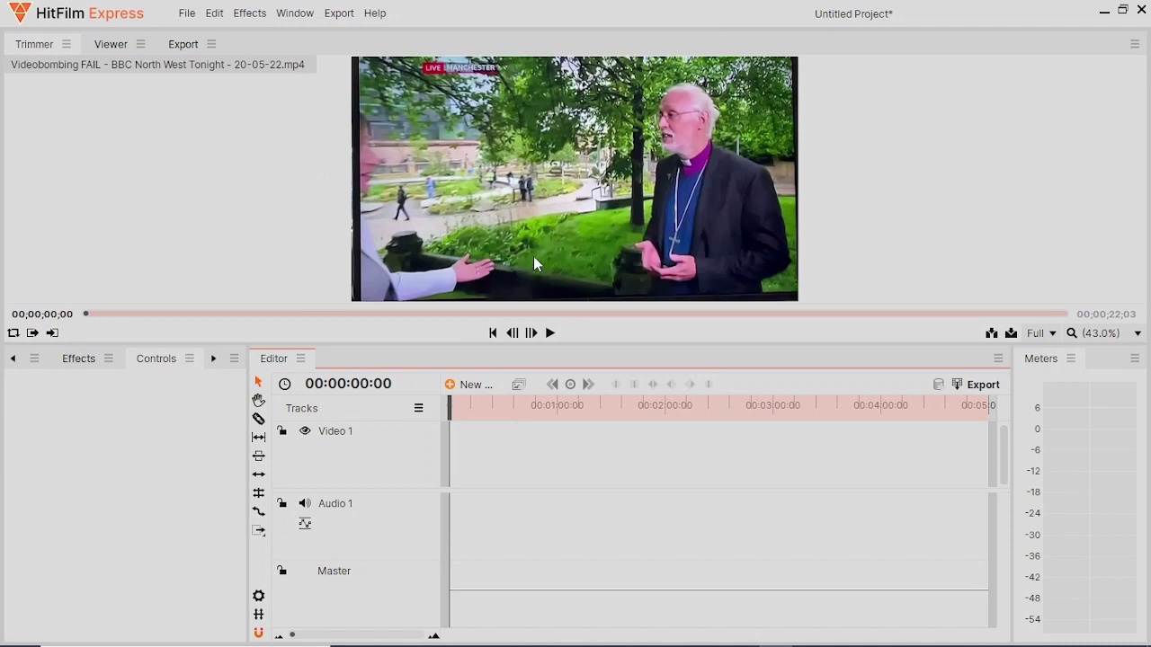
- Preview the news clip in the Trimmer to 00;00;04;00, then bring up the export queue
click(550, 333)
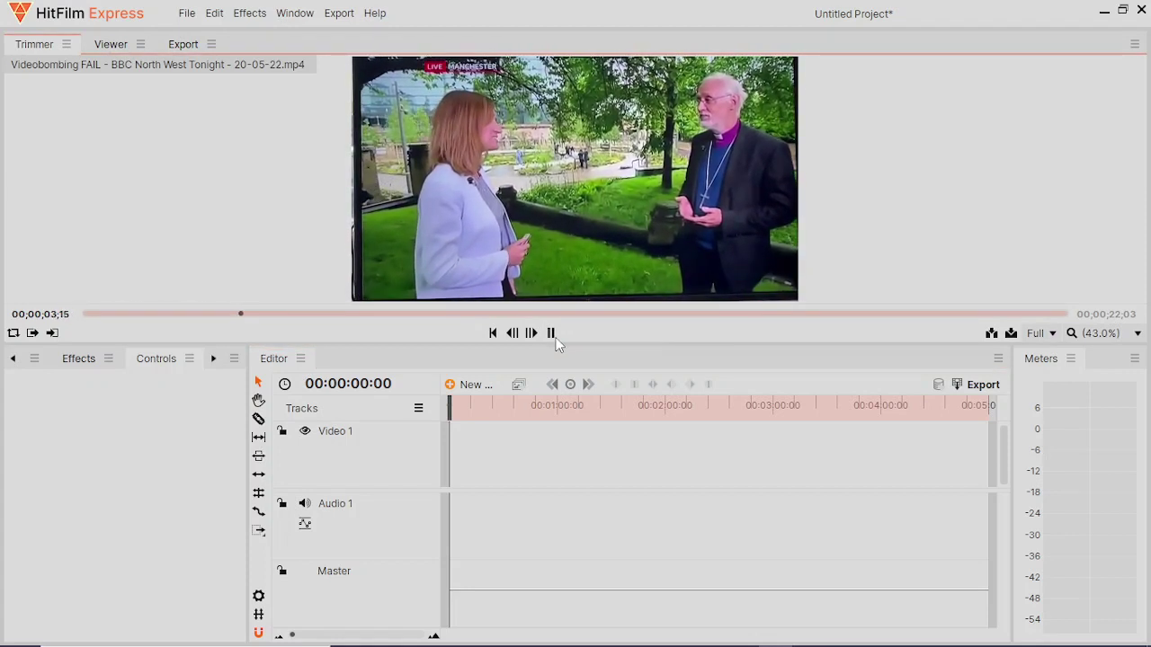
click(554, 335)
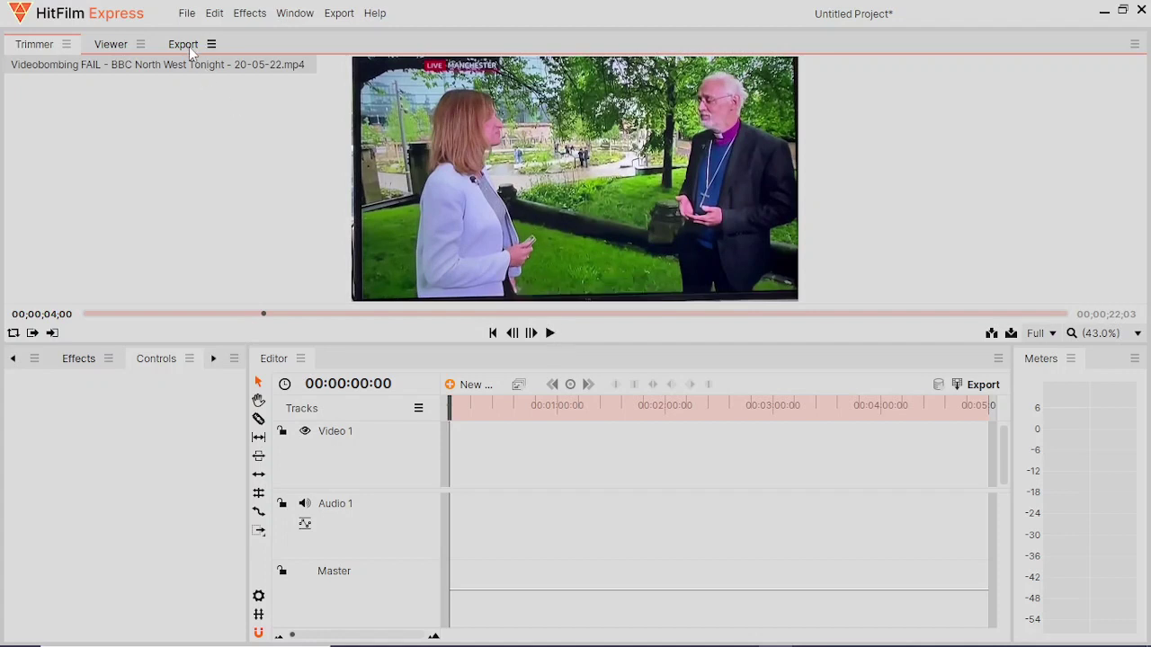
mouse_move(189, 45)
mouse_down()
mouse_move(431, 61)
mouse_move(888, 31)
mouse_move(930, 42)
mouse_move(906, 38)
mouse_up()
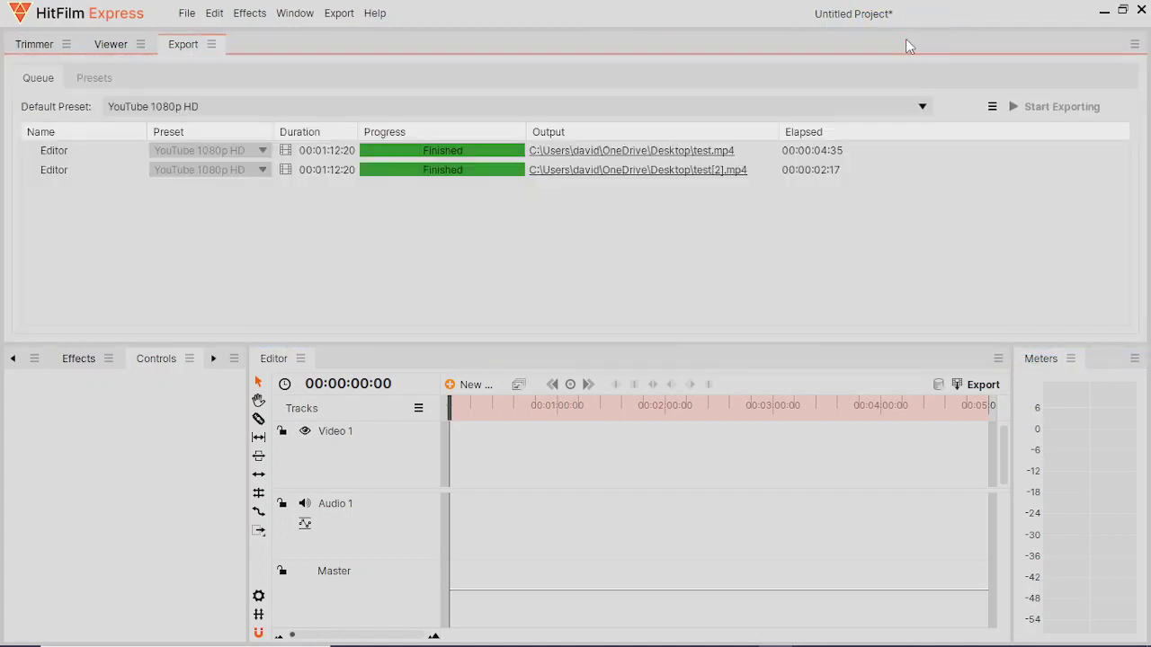
- Float the Export panel and dock it back into the top panel row
click(211, 45)
click(227, 62)
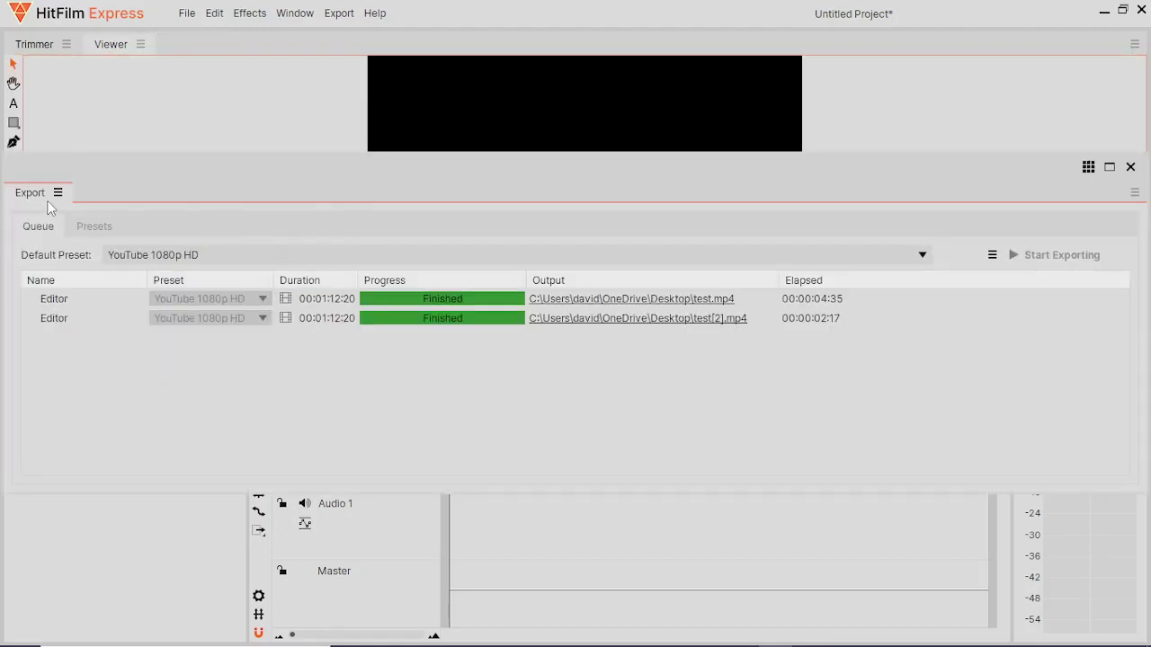
mouse_move(47, 198)
mouse_down()
mouse_move(581, 162)
mouse_move(1096, 90)
mouse_move(1097, 41)
mouse_up()
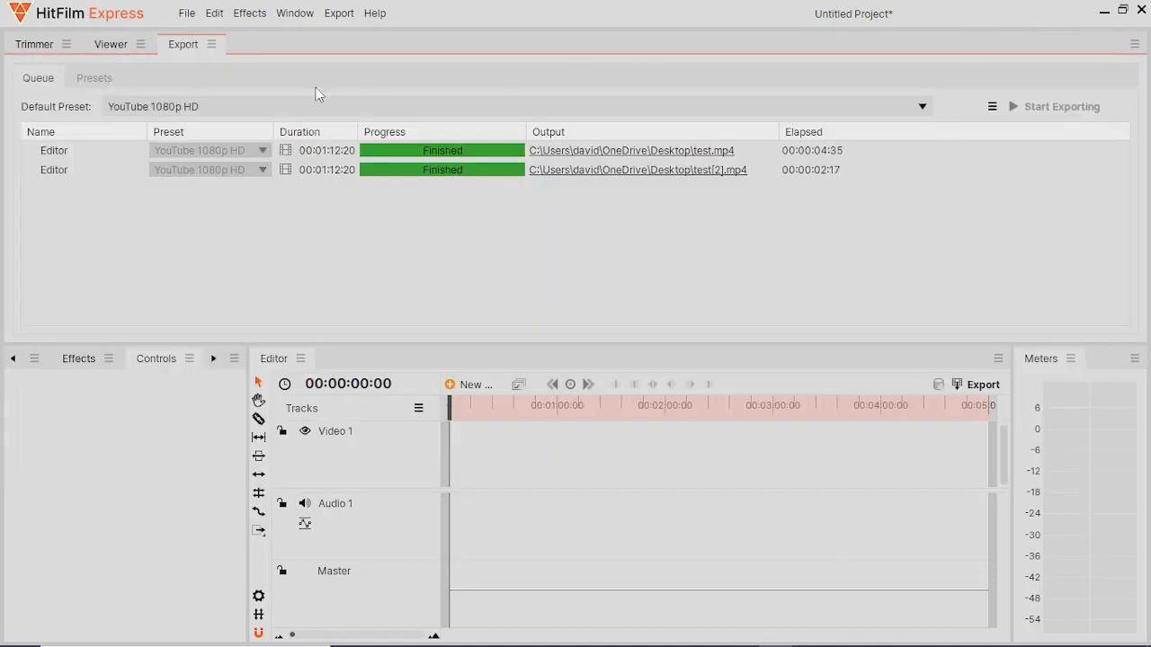
click(211, 45)
click(212, 47)
- Play the news clip to 00;00;04;20, check the export queue, and return to the Trimmer
click(49, 46)
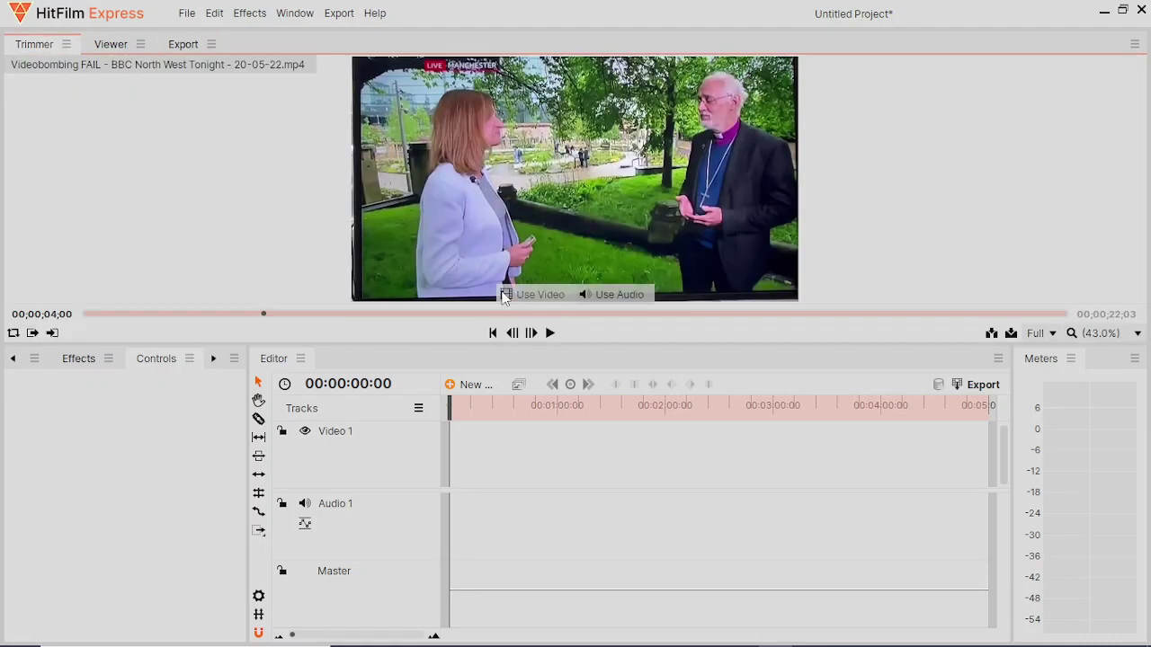
click(549, 332)
click(549, 333)
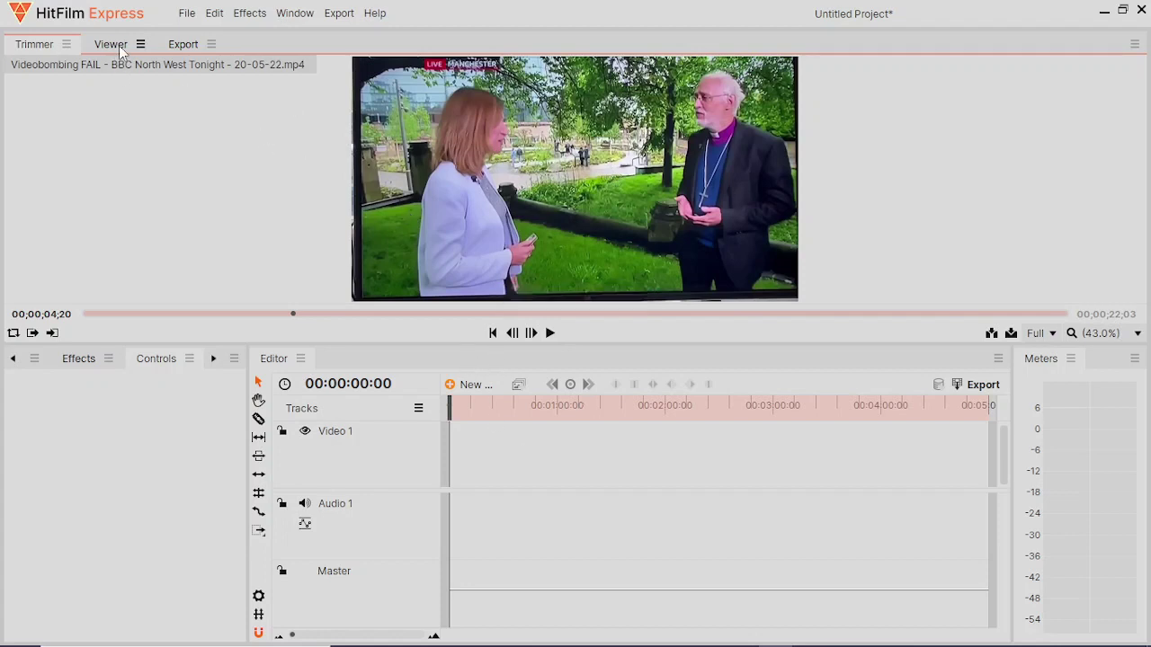
click(184, 45)
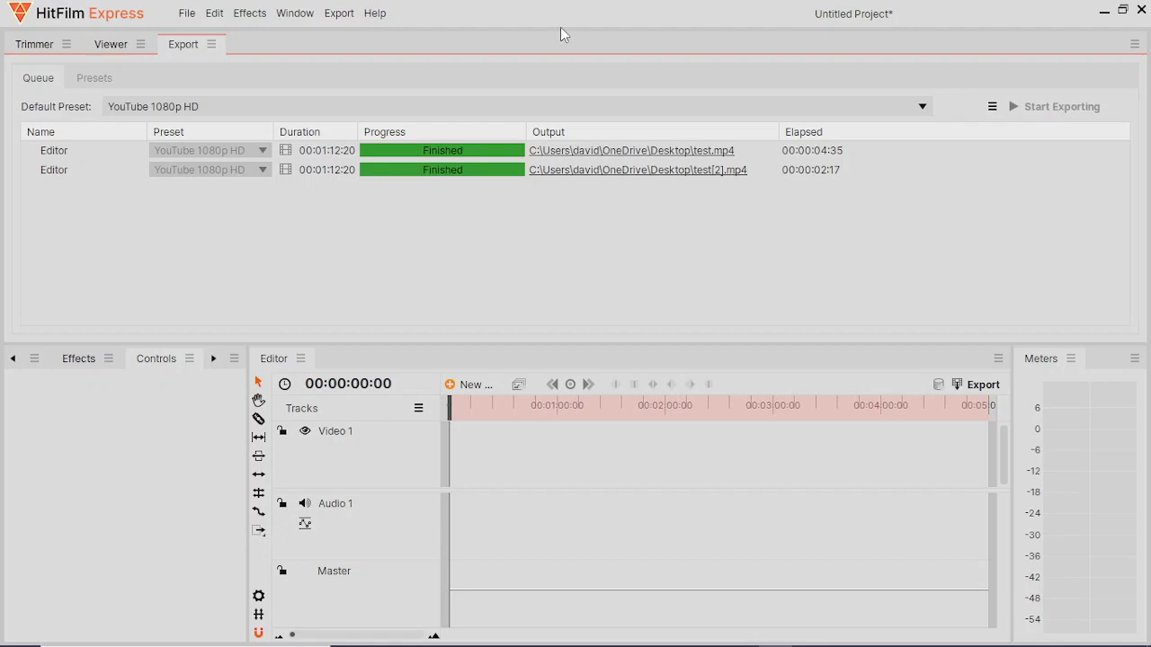
click(34, 44)
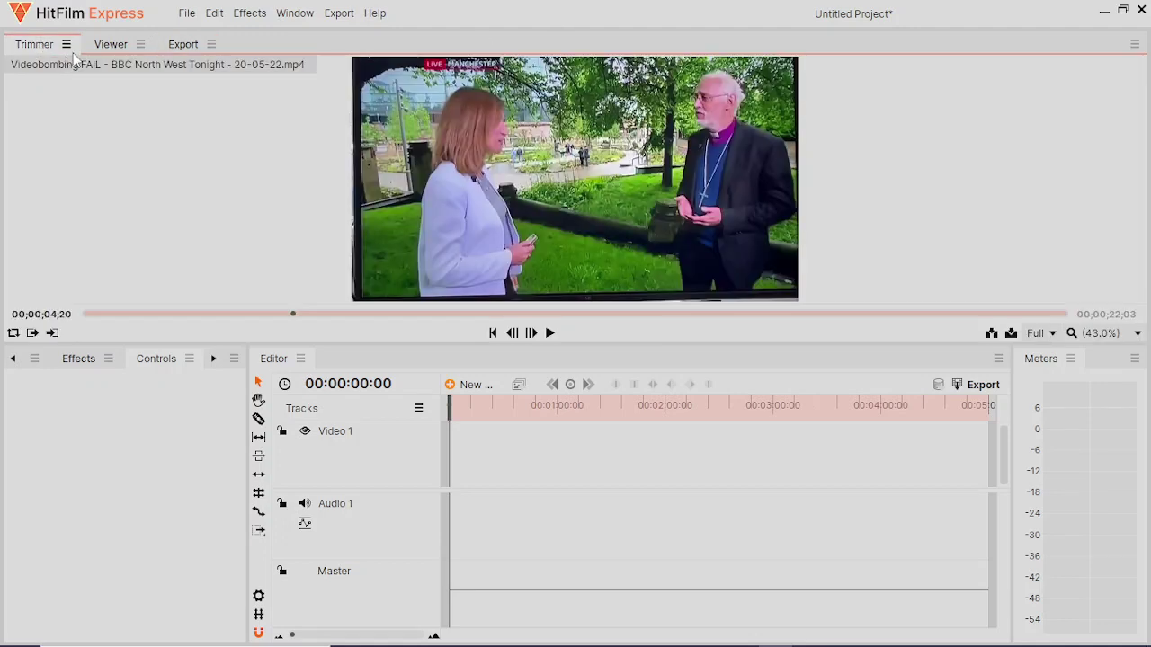
mouse_move(113, 201)
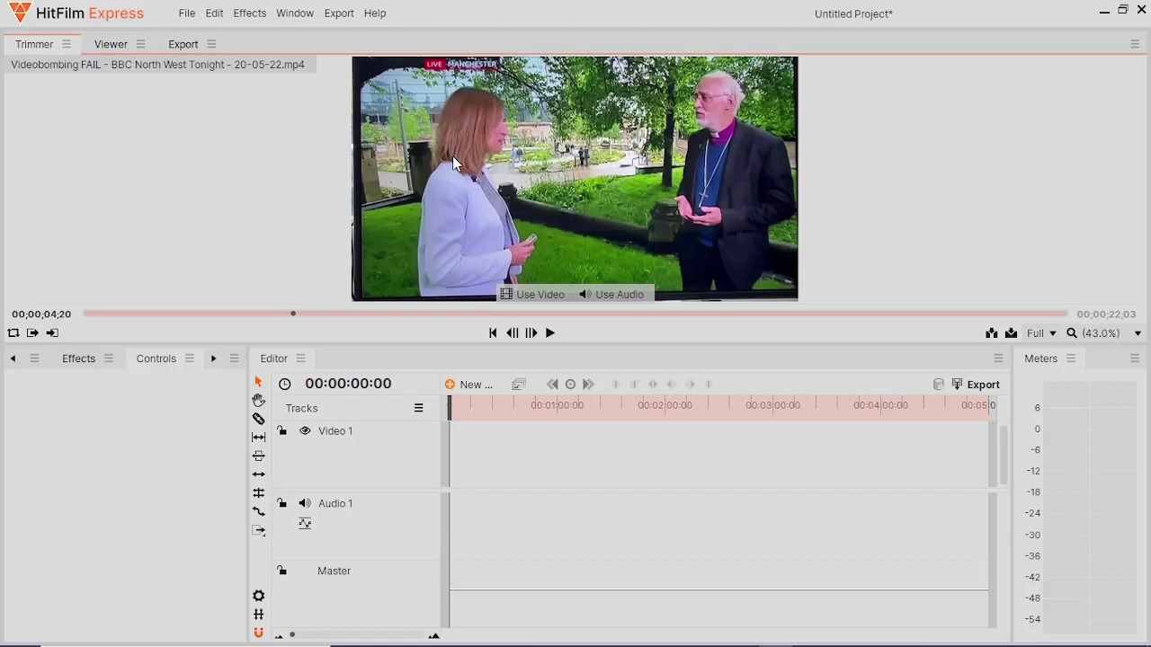
- Drag the news clip to the start of Video 1 and Audio 1, matching sequence settings to it
drag(453, 155, 489, 295)
drag(443, 165, 471, 427)
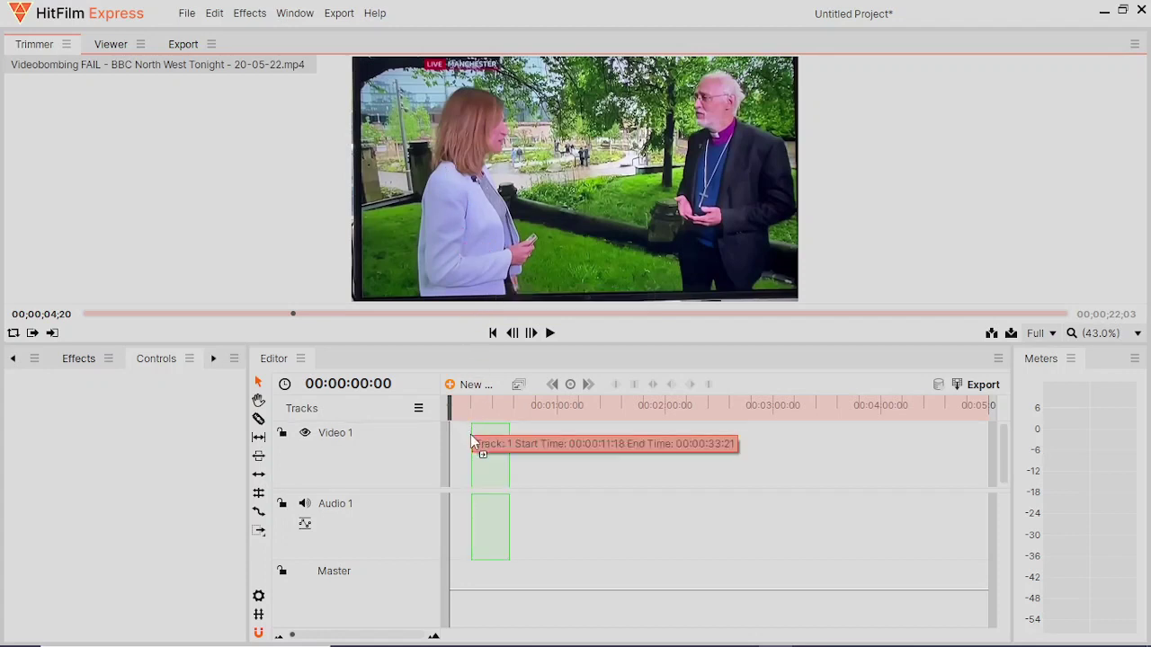
drag(474, 441, 446, 446)
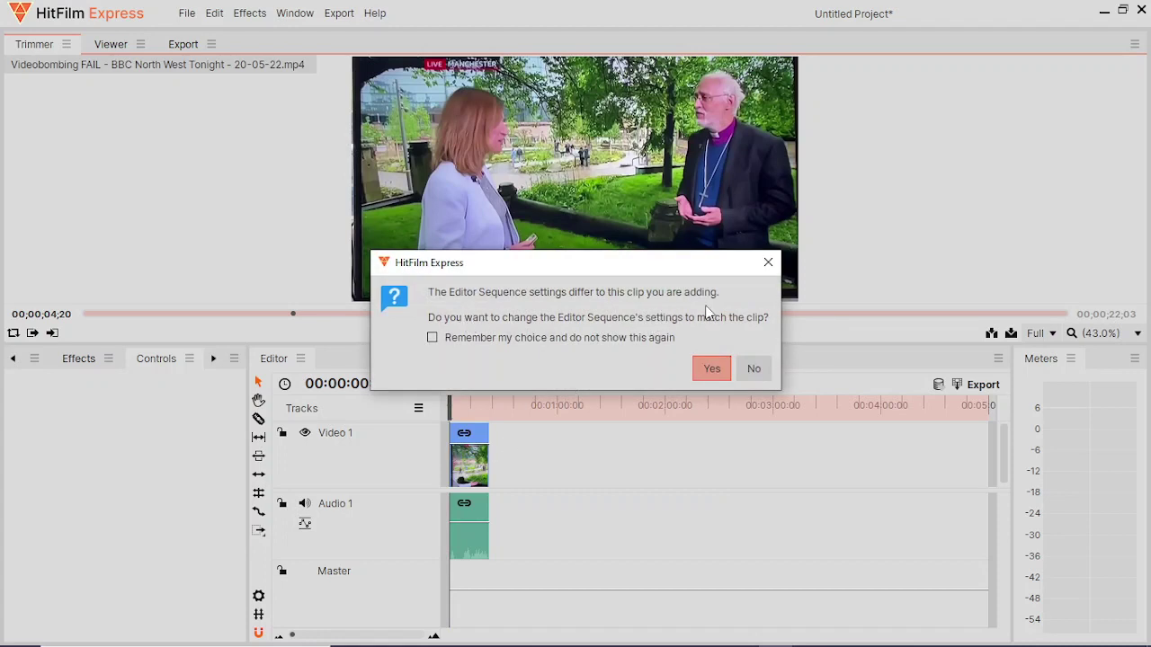
click(710, 369)
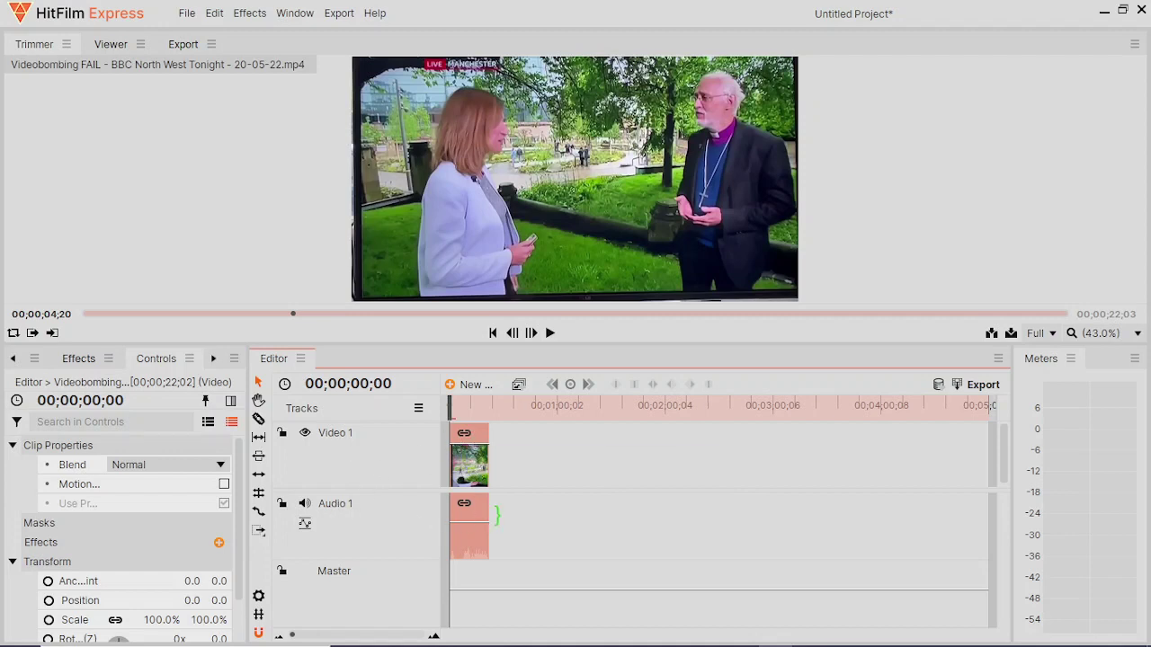
mouse_move(214, 185)
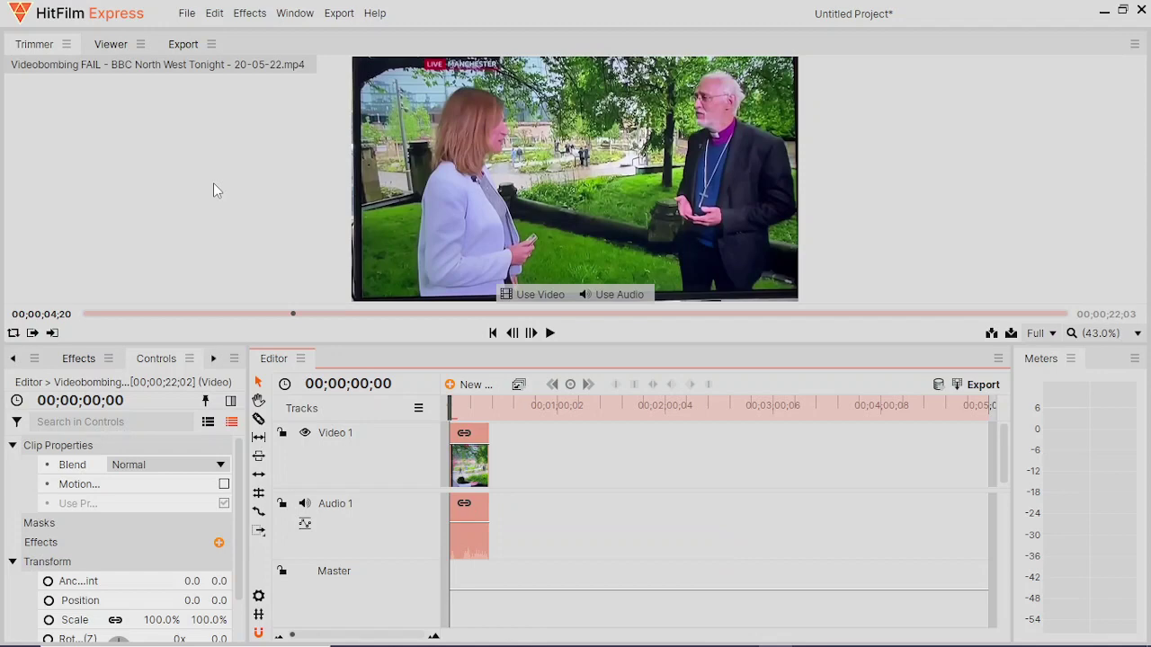
- Set the timeline clip's speed to 25% in Speed/Duration, giving a 00;01;28;10 duration
right_click(467, 463)
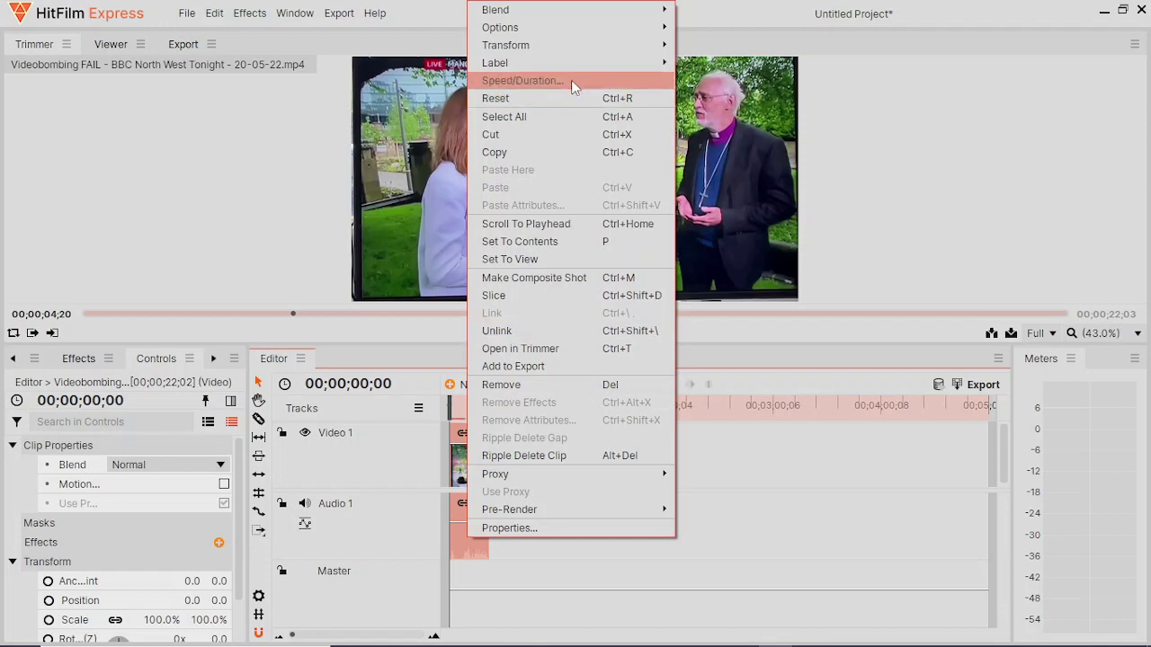
click(522, 80)
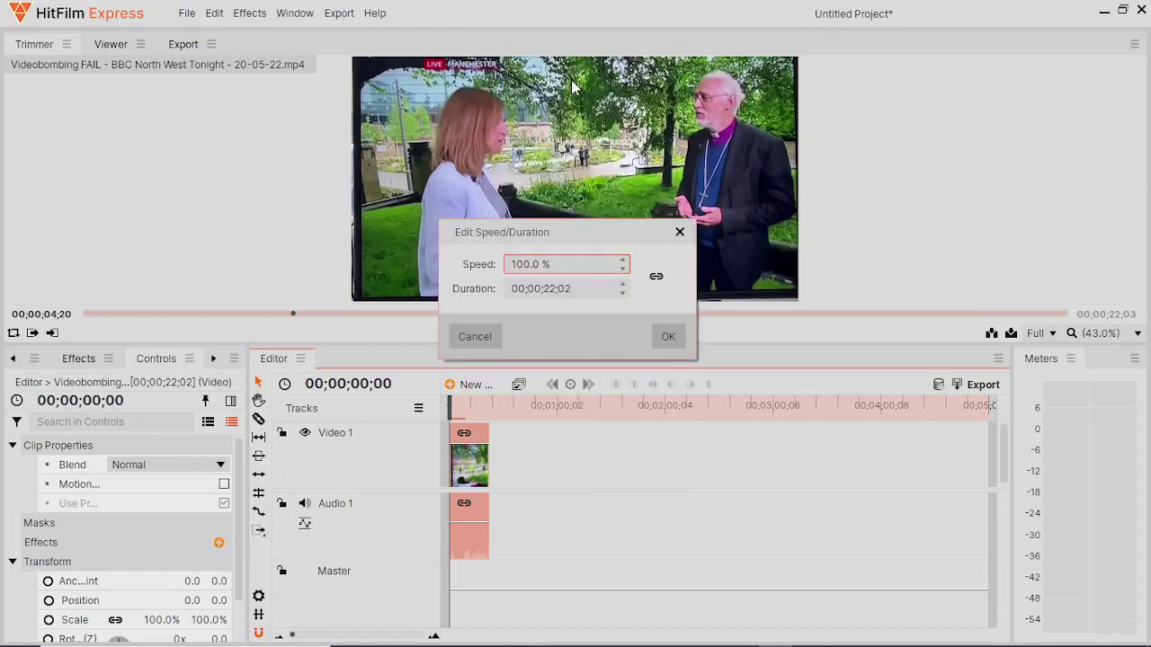
click(604, 261)
click(528, 288)
click(569, 265)
key(Tab)
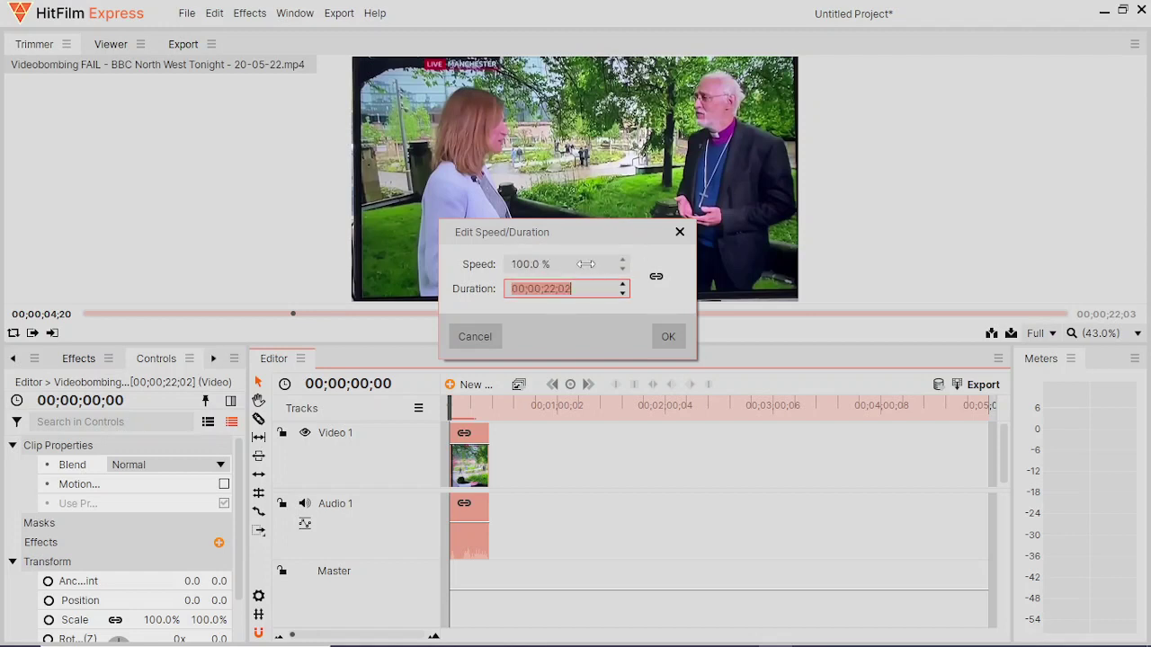
drag(585, 264, 535, 265)
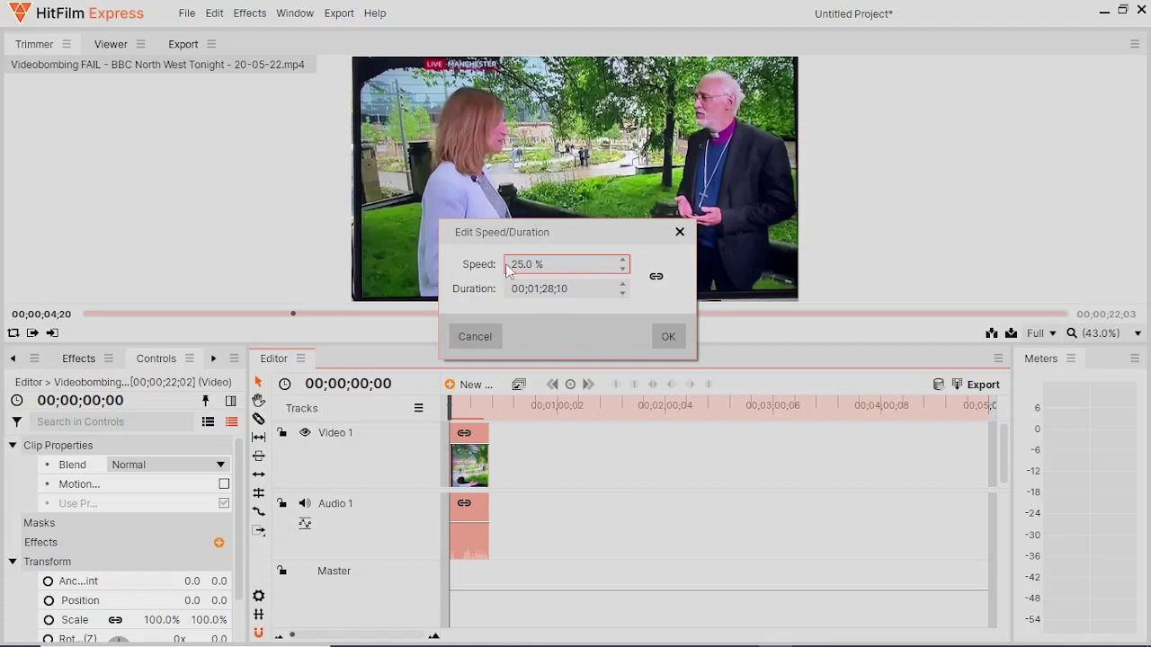
- Apply the 25% speed, replay the source clip from its start, then switch to the Viewer
click(668, 338)
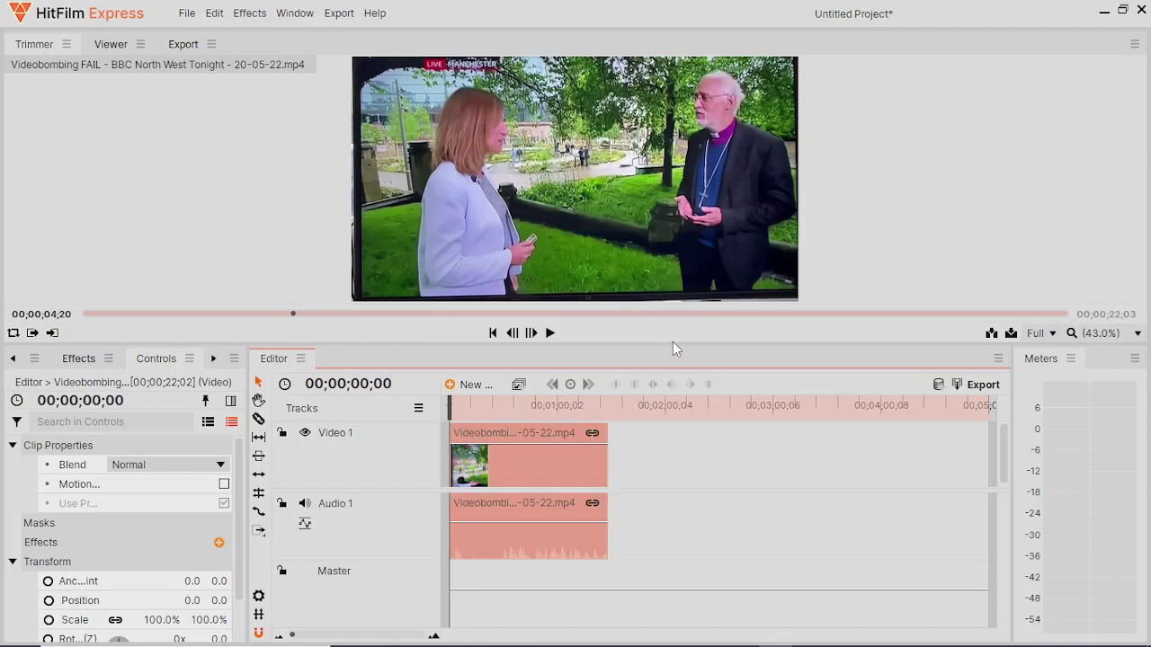
drag(298, 314, 58, 310)
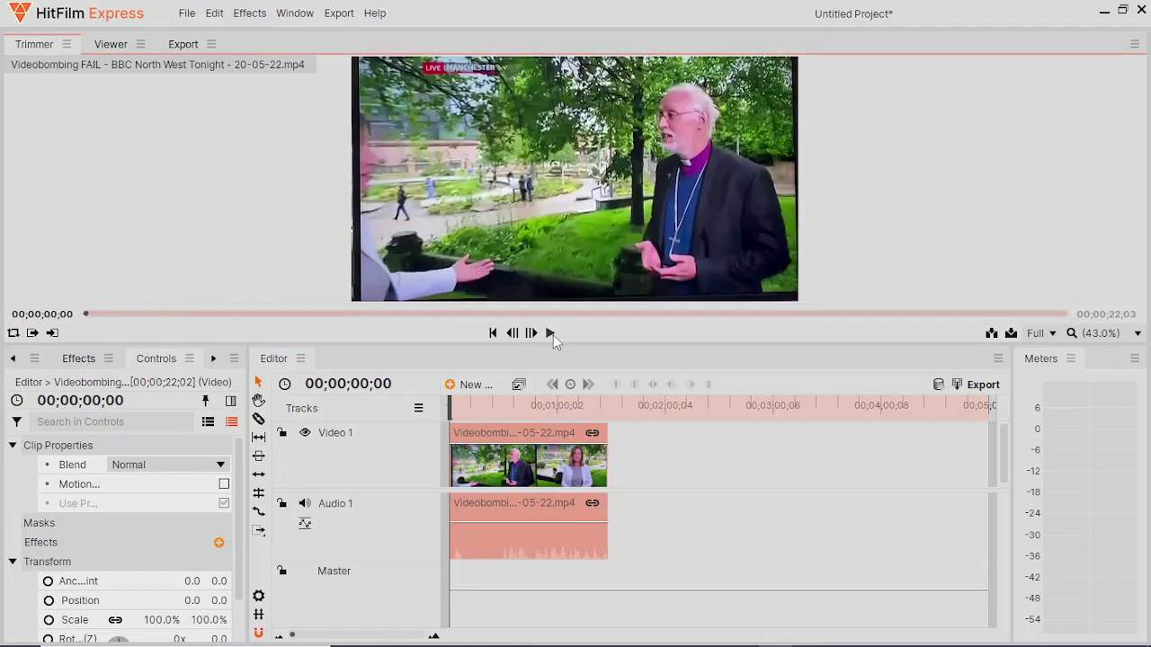
click(551, 333)
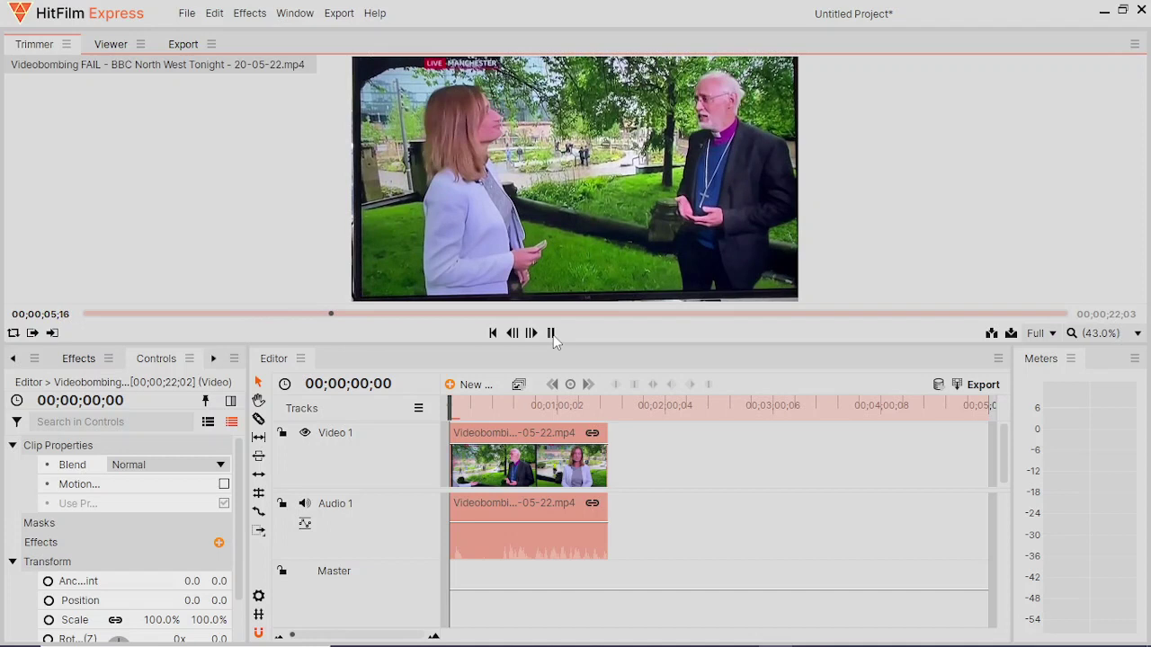
click(551, 334)
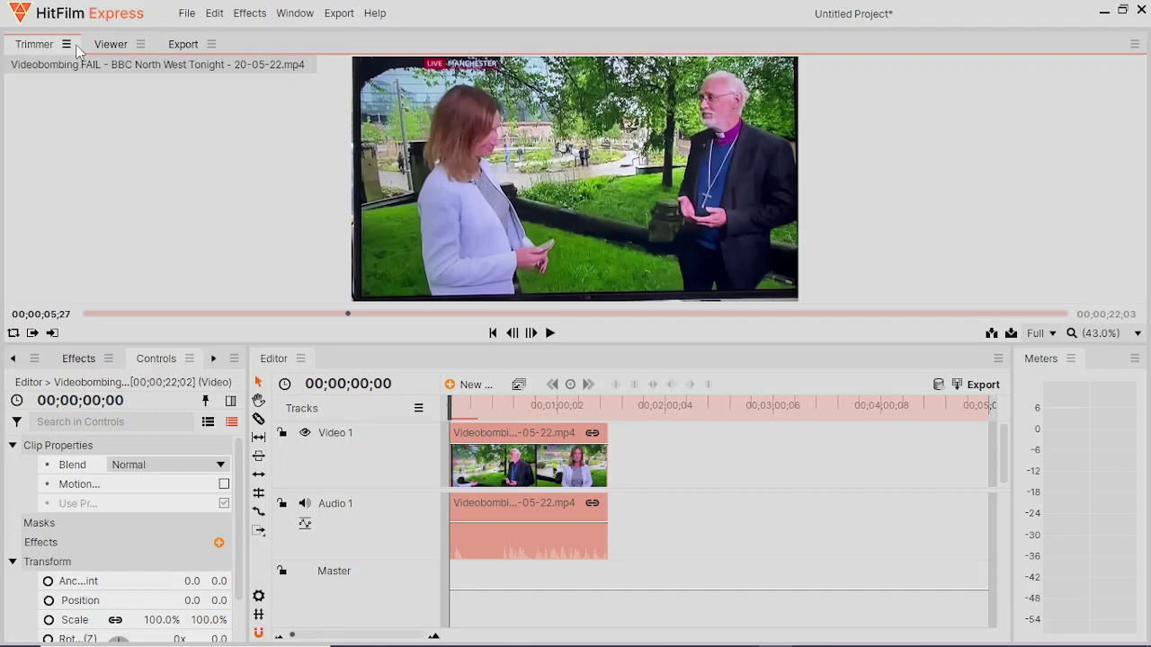
click(104, 47)
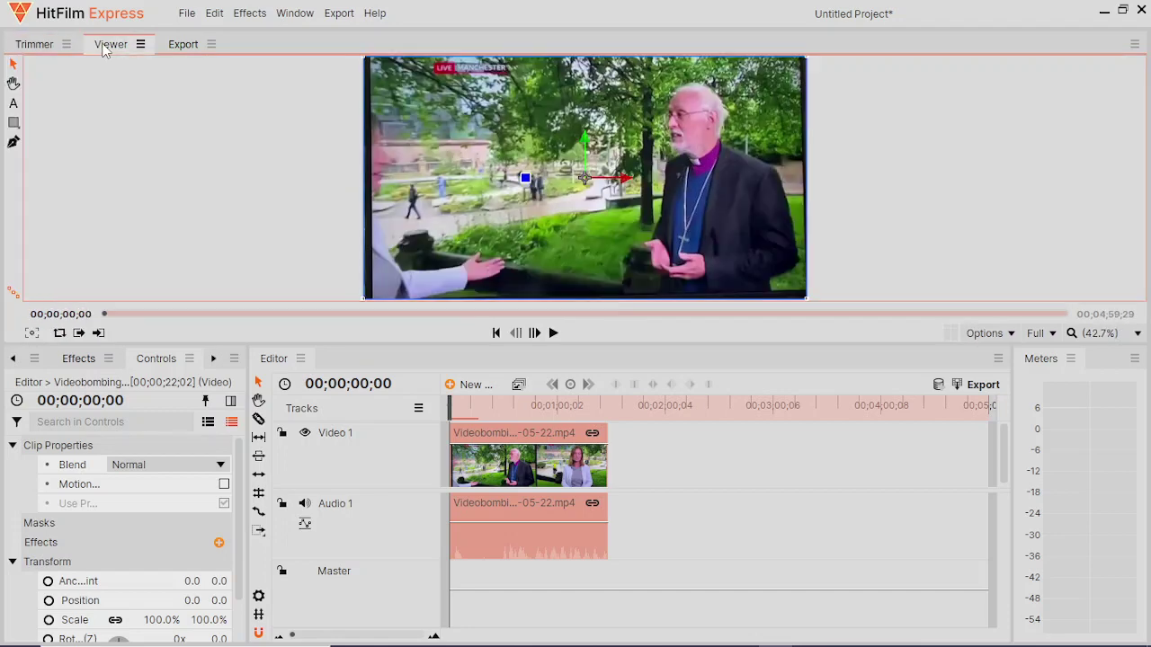
- Play the slowed timeline, then pause the source clip in the Trimmer at 00;00;09;06
click(554, 335)
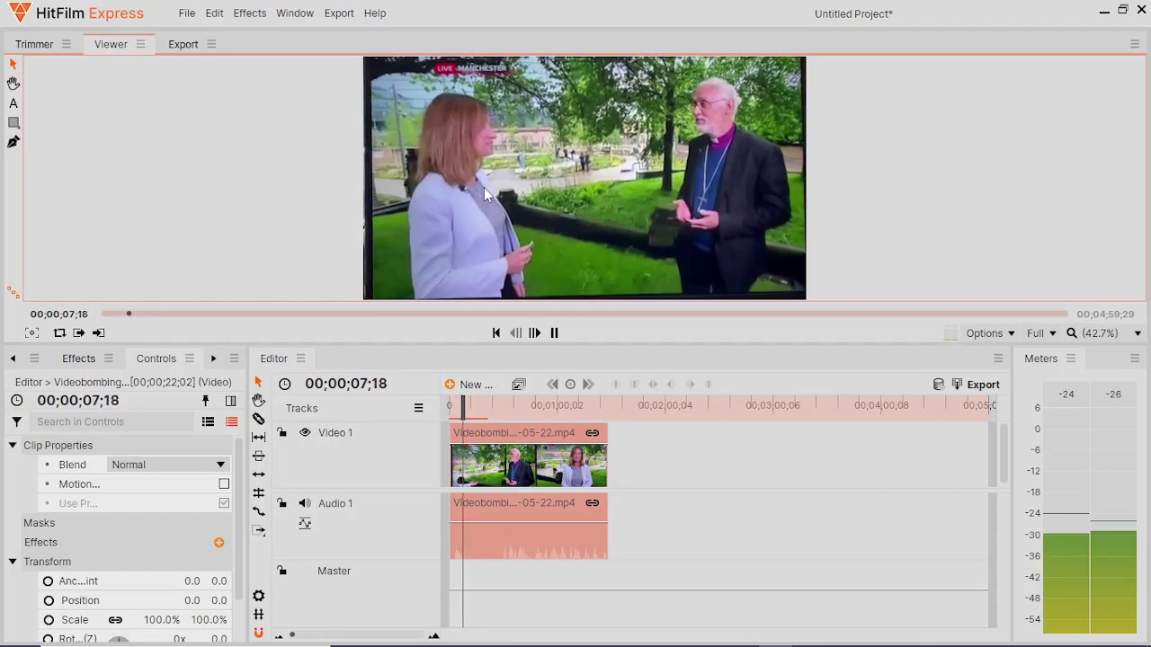
click(554, 332)
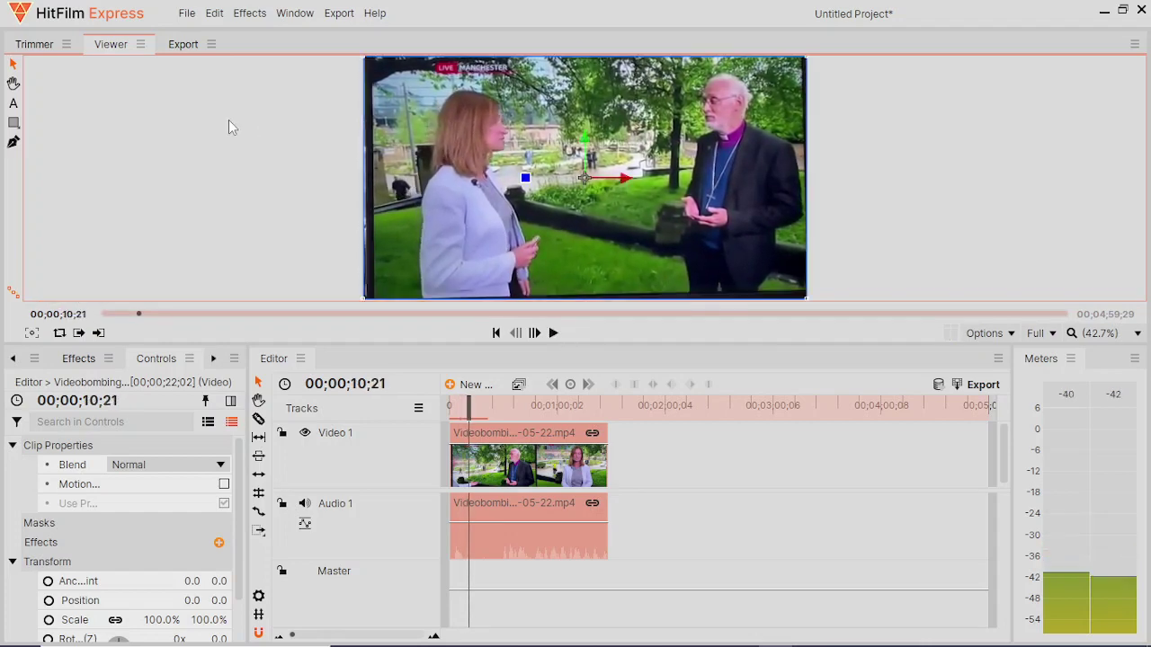
click(53, 46)
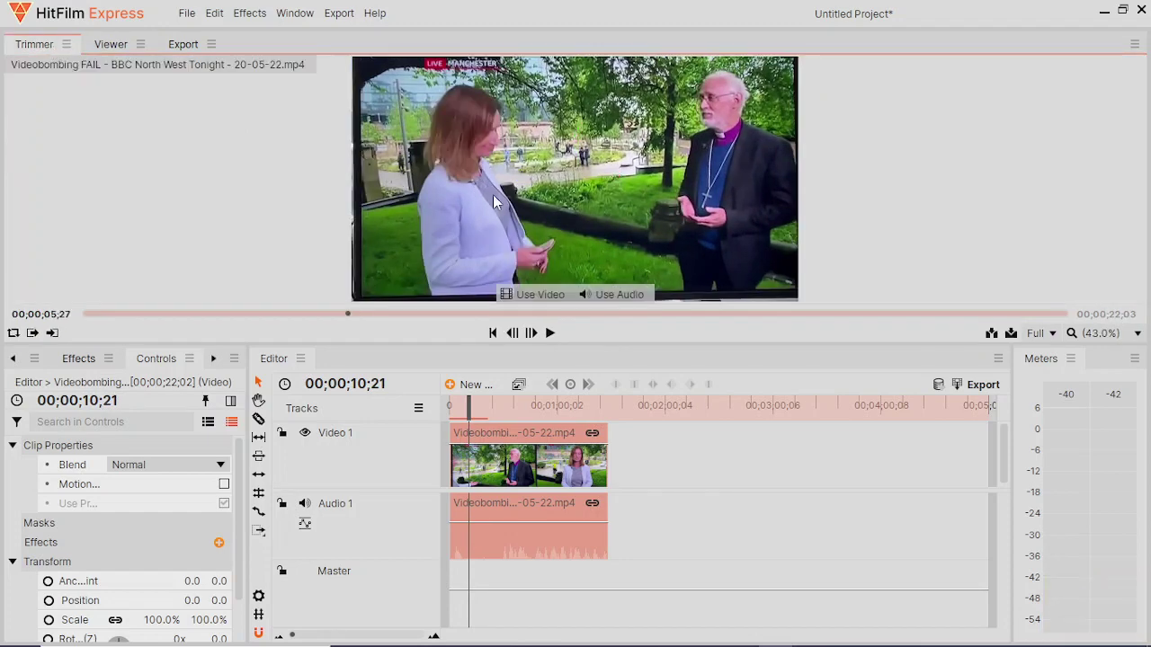
click(550, 334)
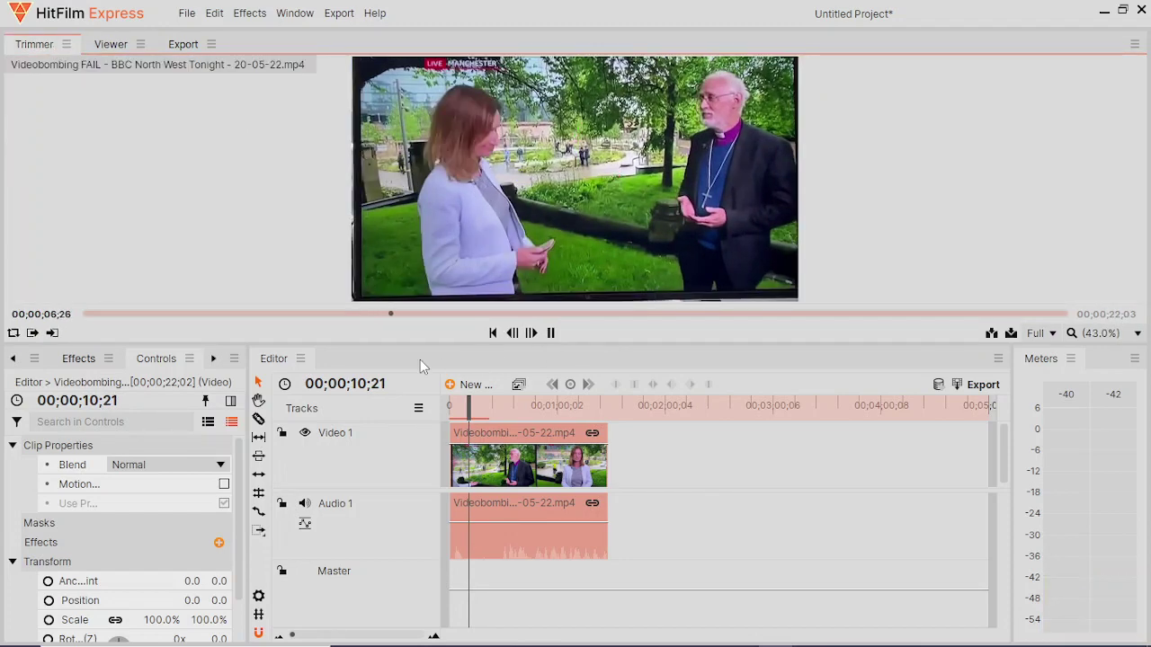
mouse_move(650, 292)
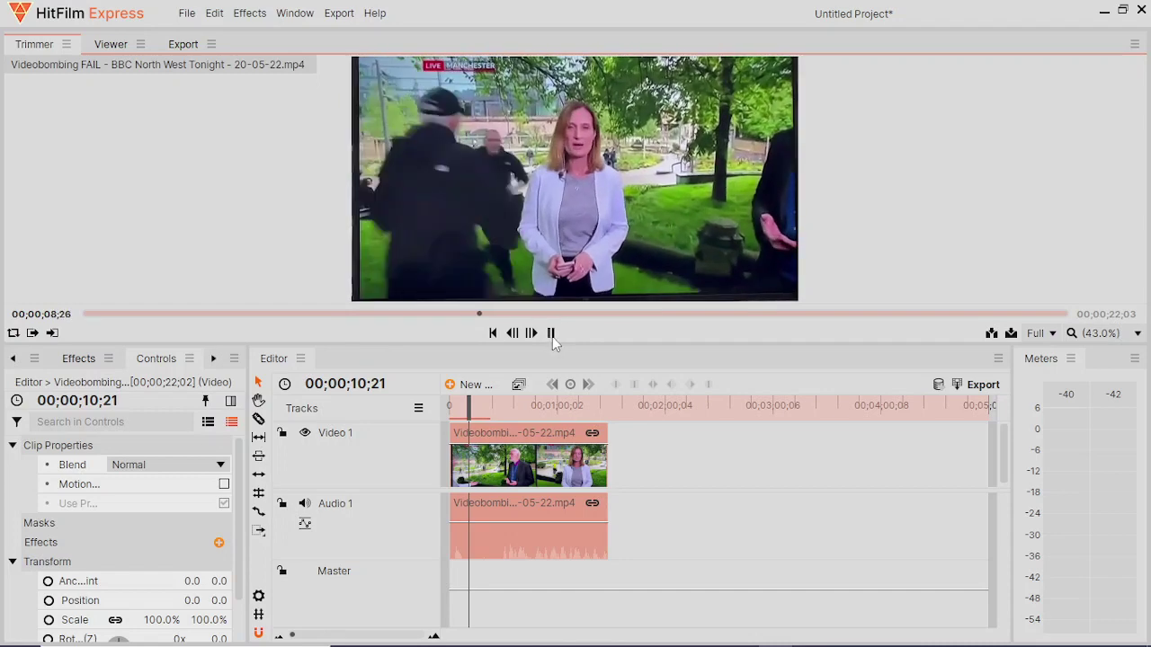
click(551, 334)
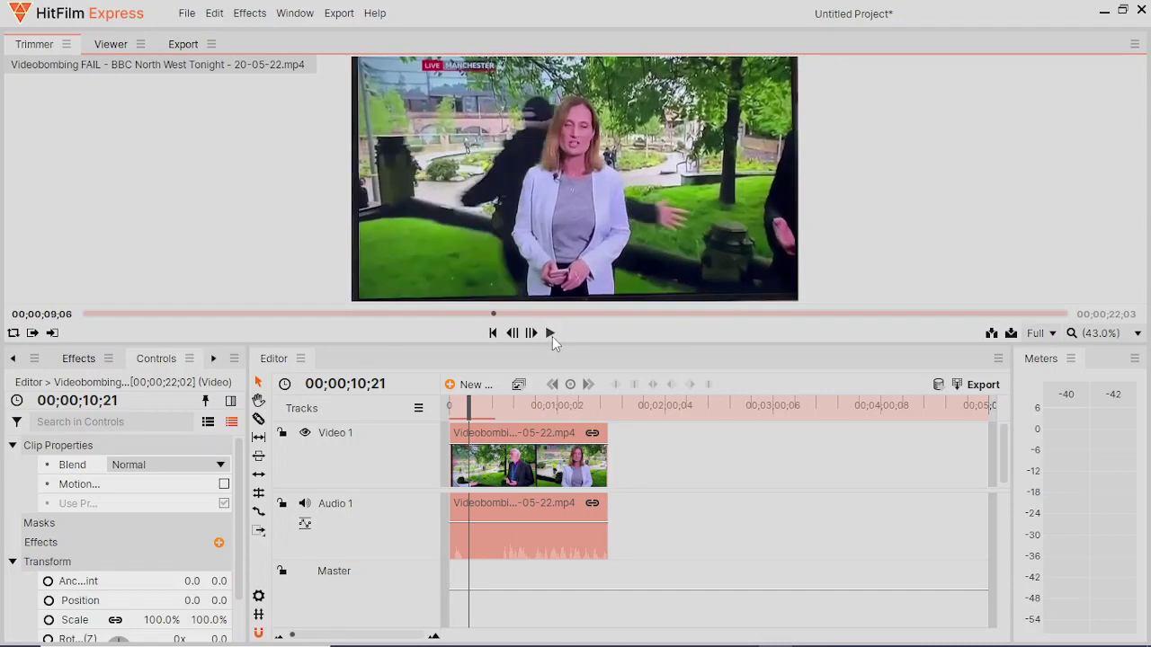
mouse_move(533, 280)
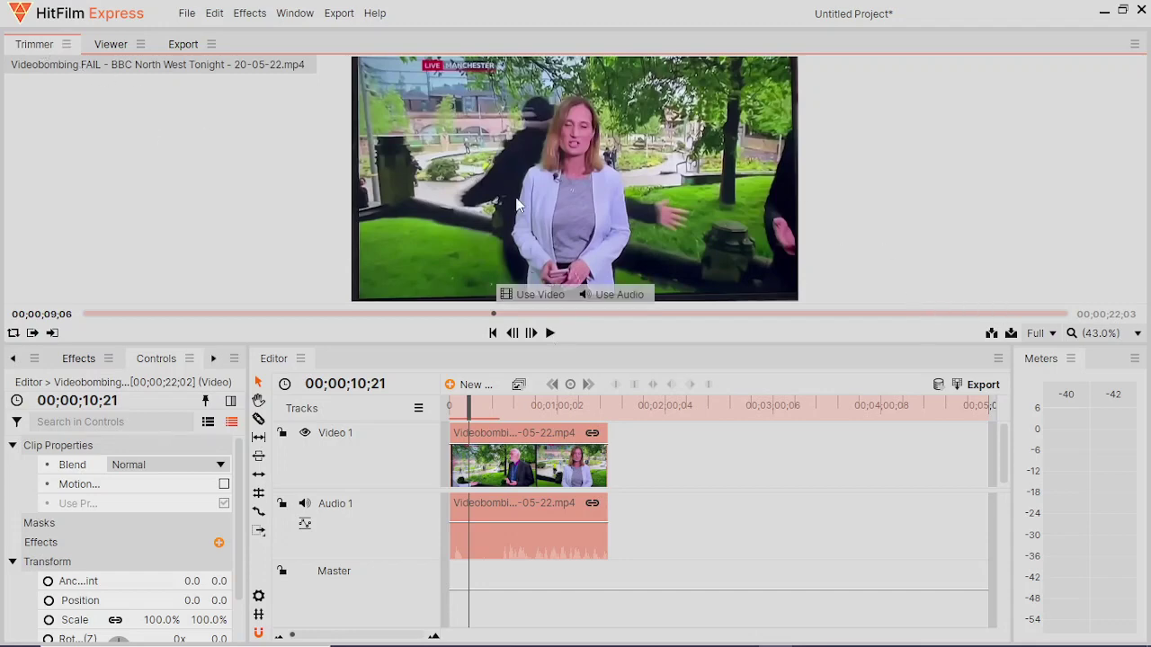
click(187, 12)
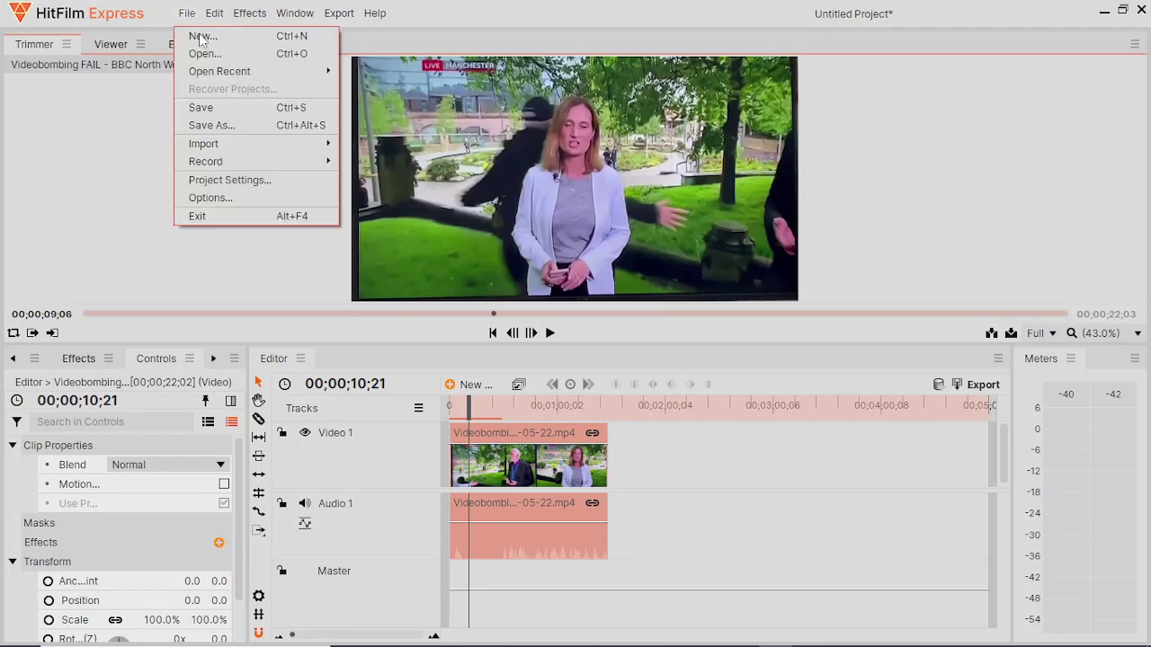
click(116, 102)
click(122, 45)
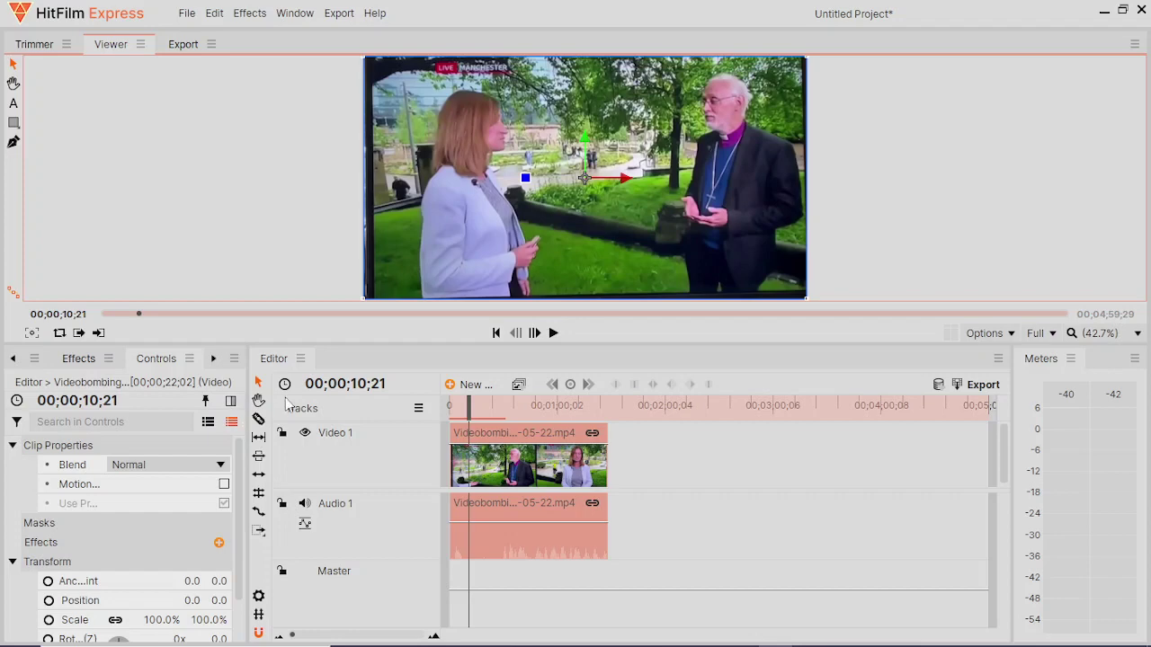
click(44, 49)
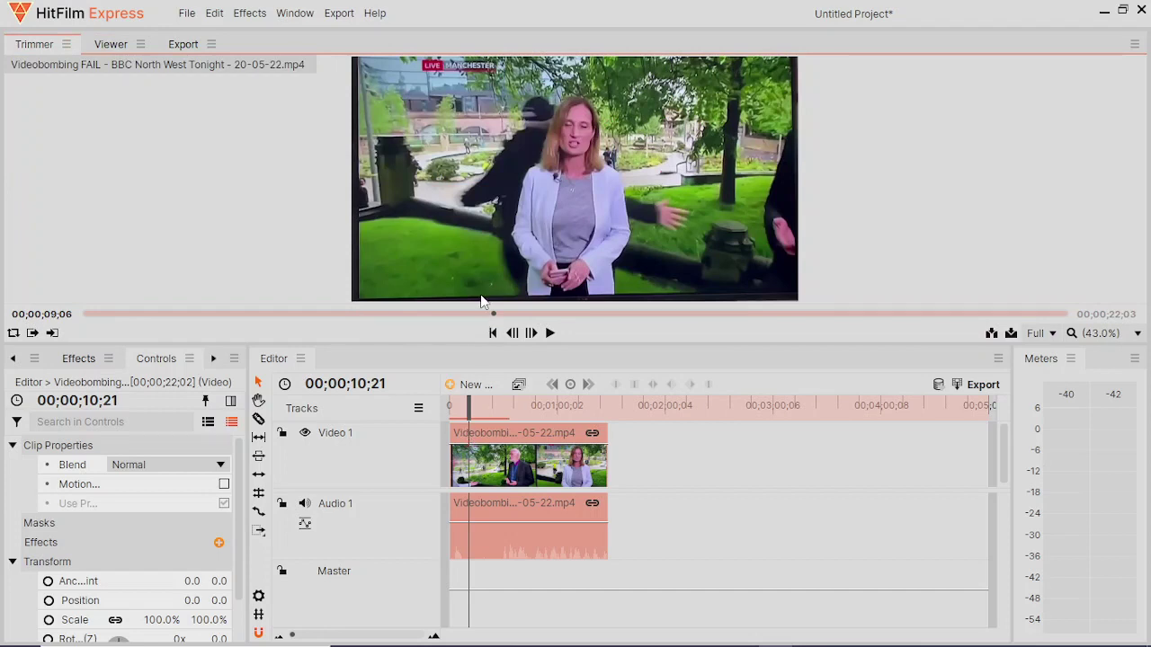
- Join a second news clip copy after the slowed clip, preview the join to 00;01;31;01, and show the export queue
mouse_move(498, 206)
drag(624, 299, 608, 461)
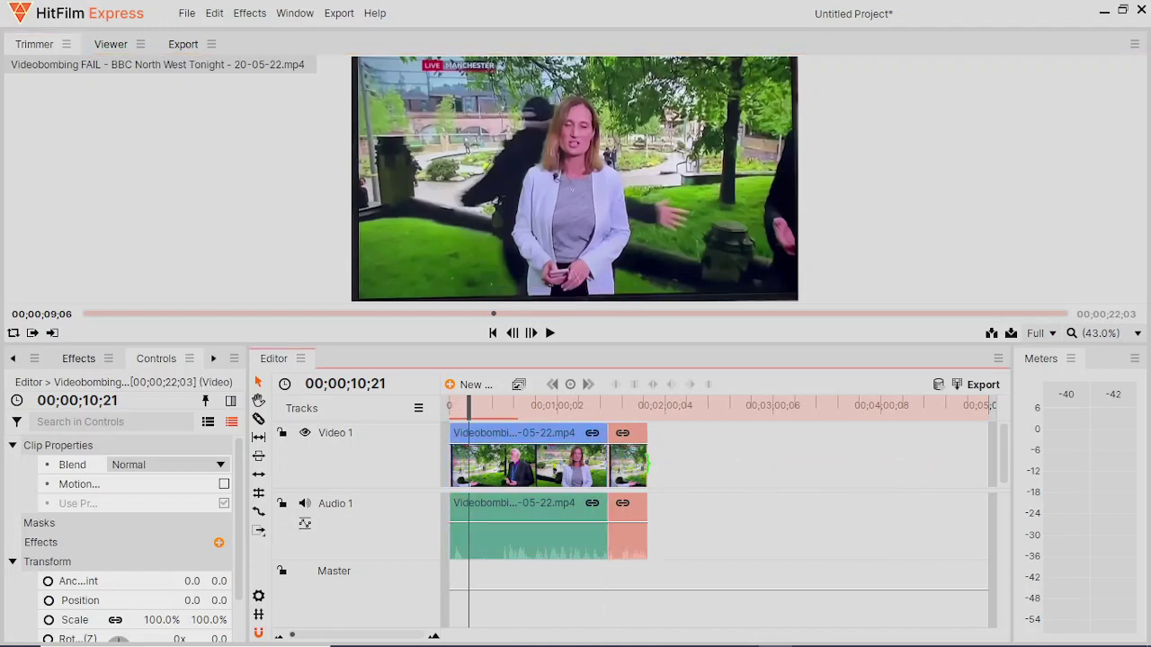
drag(467, 402, 597, 405)
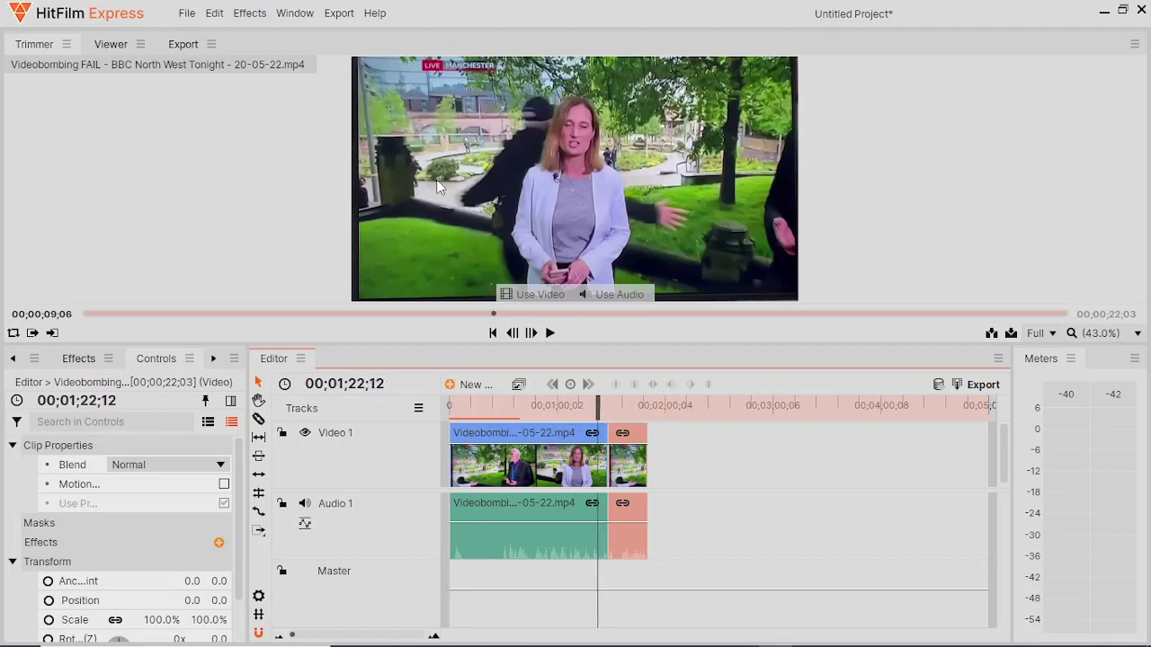
click(112, 45)
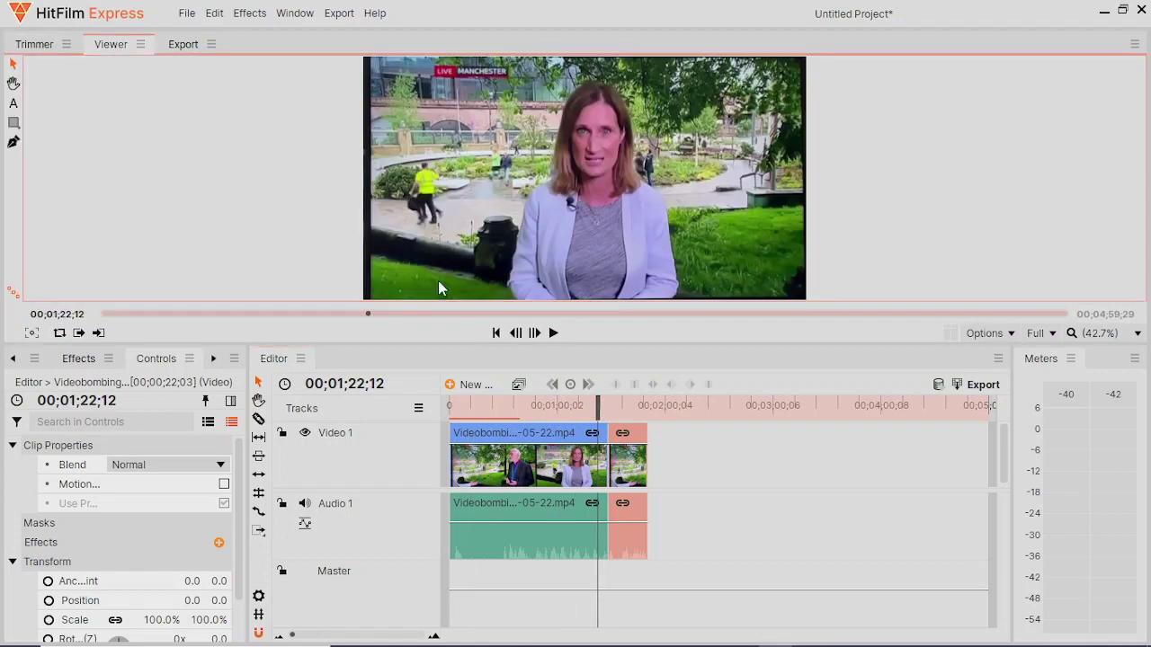
click(553, 332)
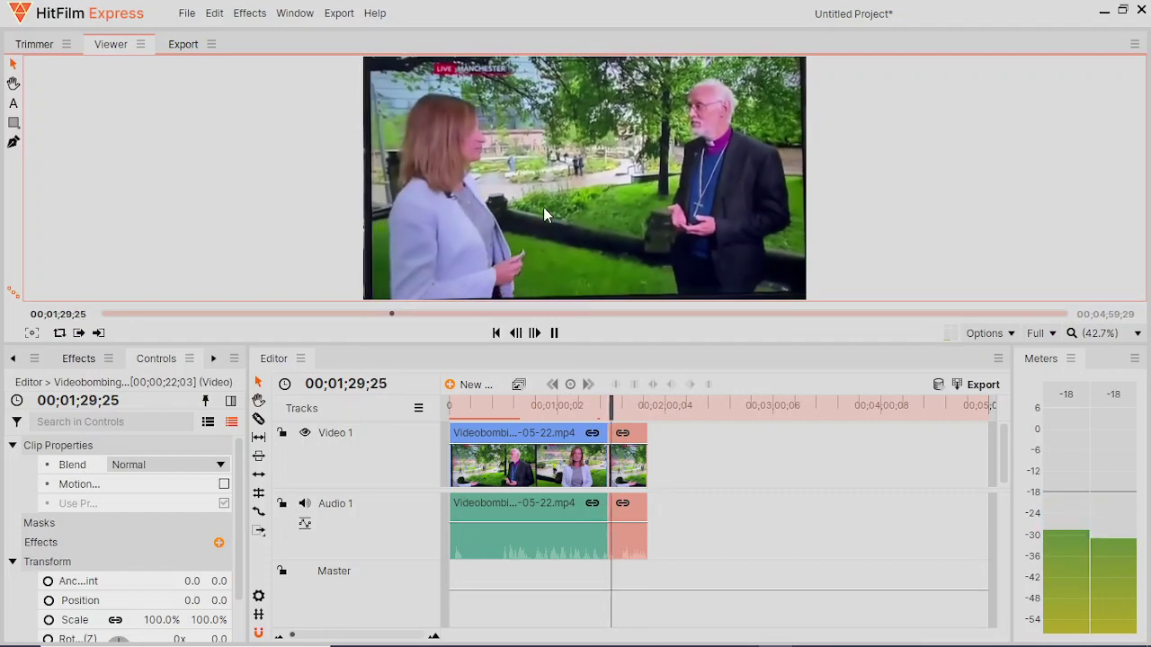
click(554, 334)
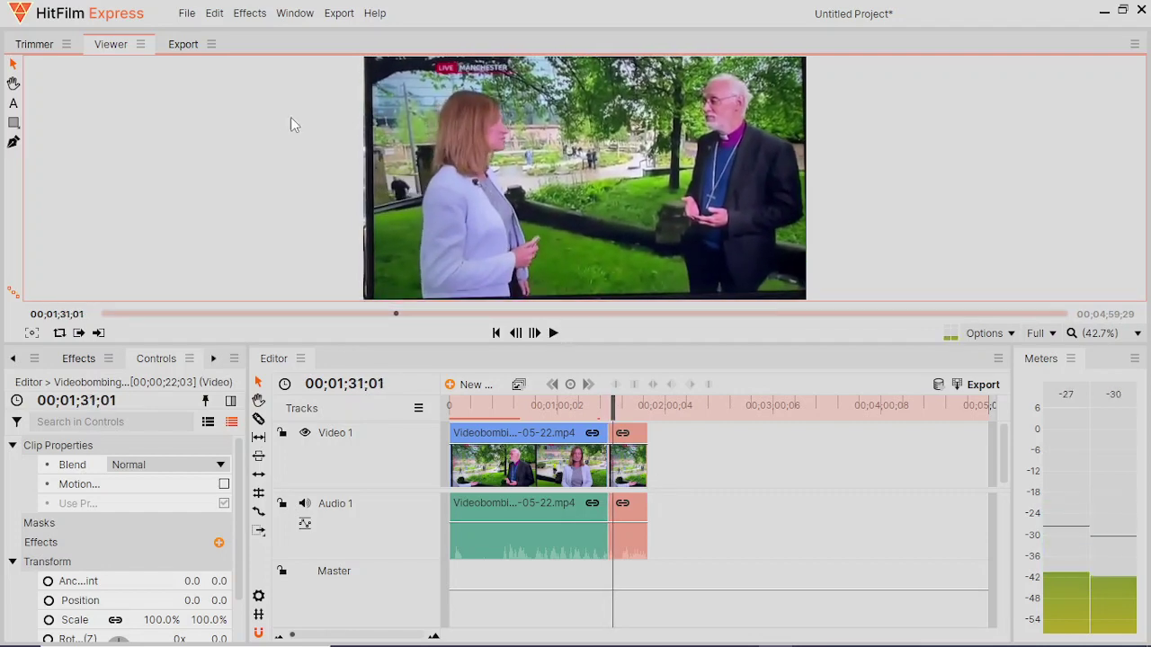
click(181, 49)
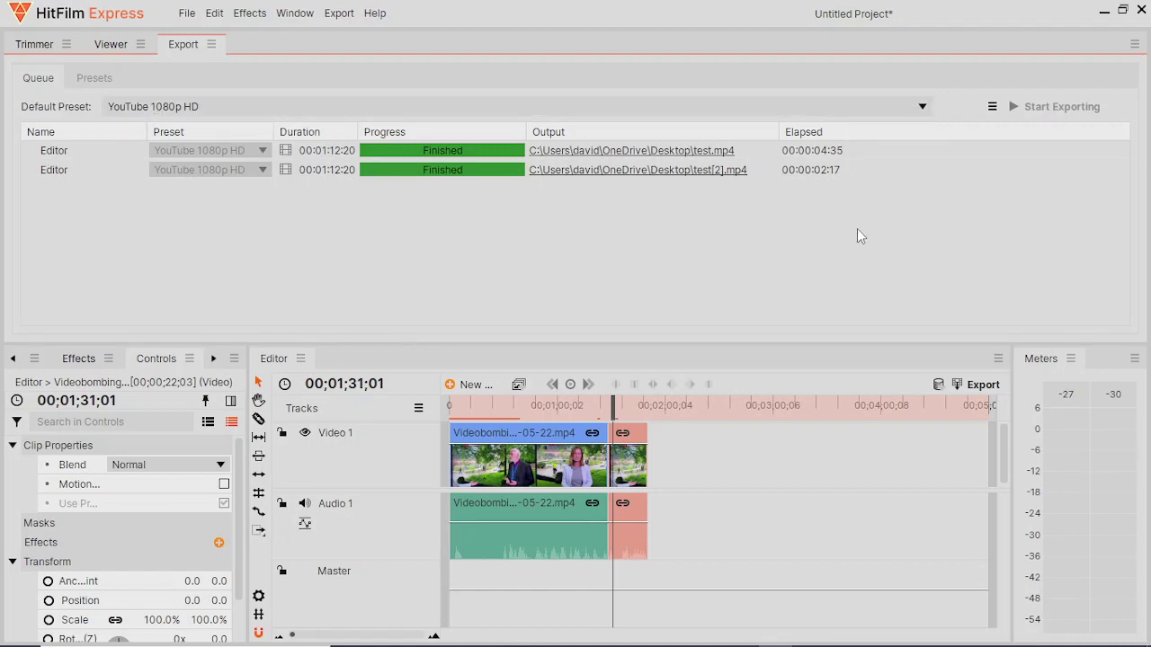
- Rewind the timeline playhead to 00;00;00;00 and bring back the news clip in the Trimmer
drag(617, 406, 410, 414)
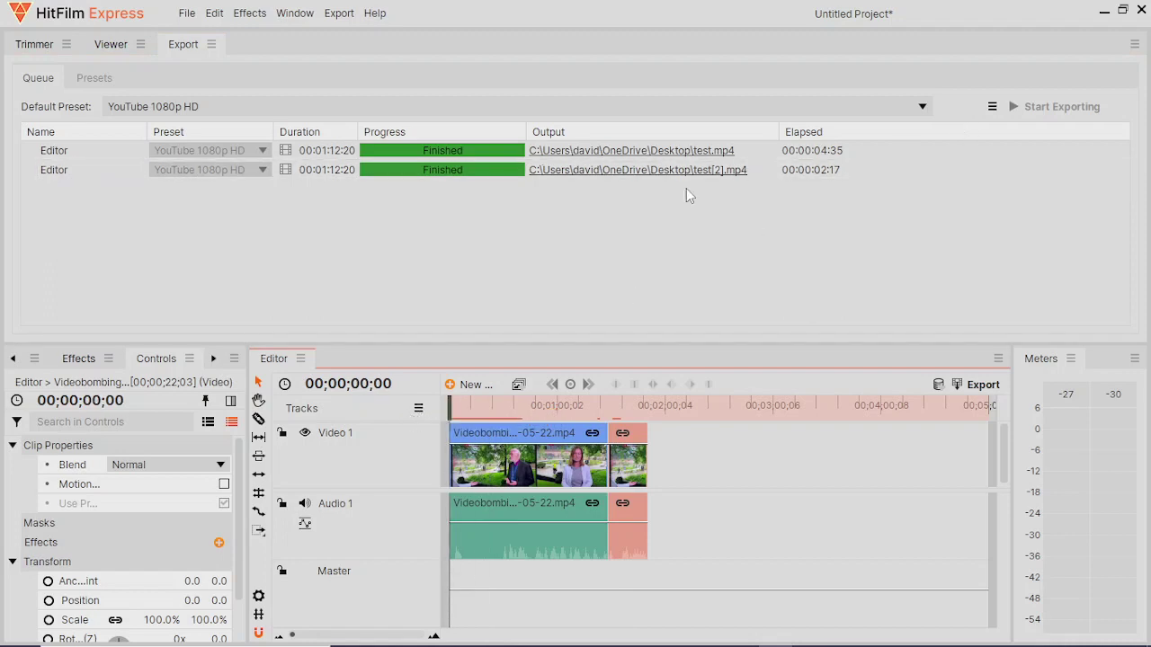
click(36, 45)
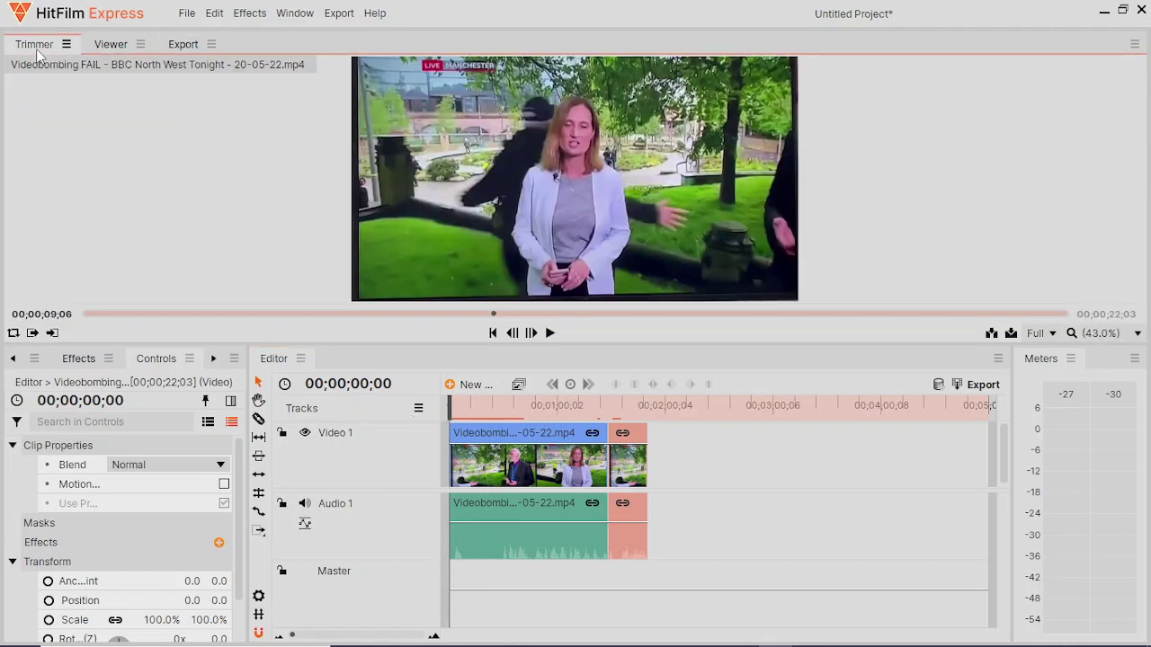